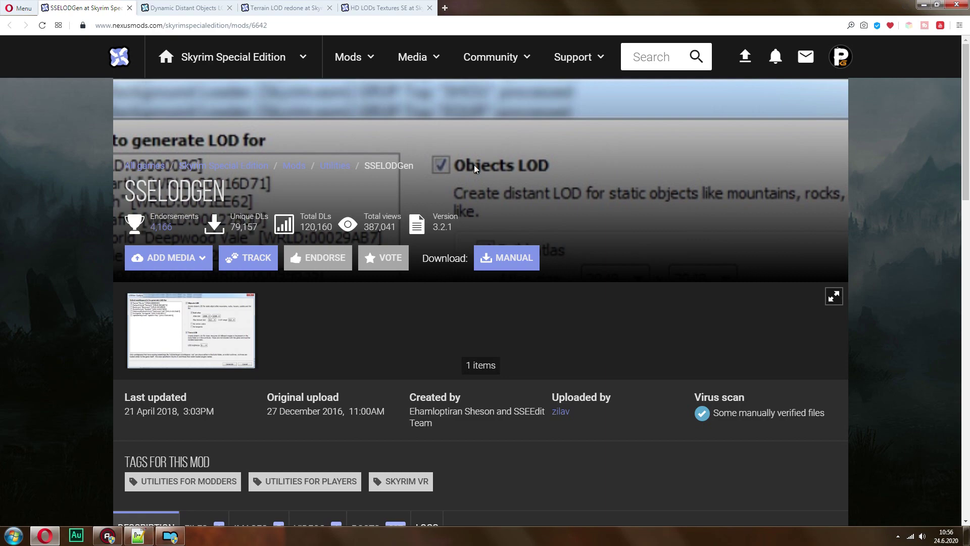
Review the SSELODGen and DynDOLOD mod pages on Nexus Mods, checking their addresses
scroll(938, 172, down, 6)
scroll(928, 175, up, 6)
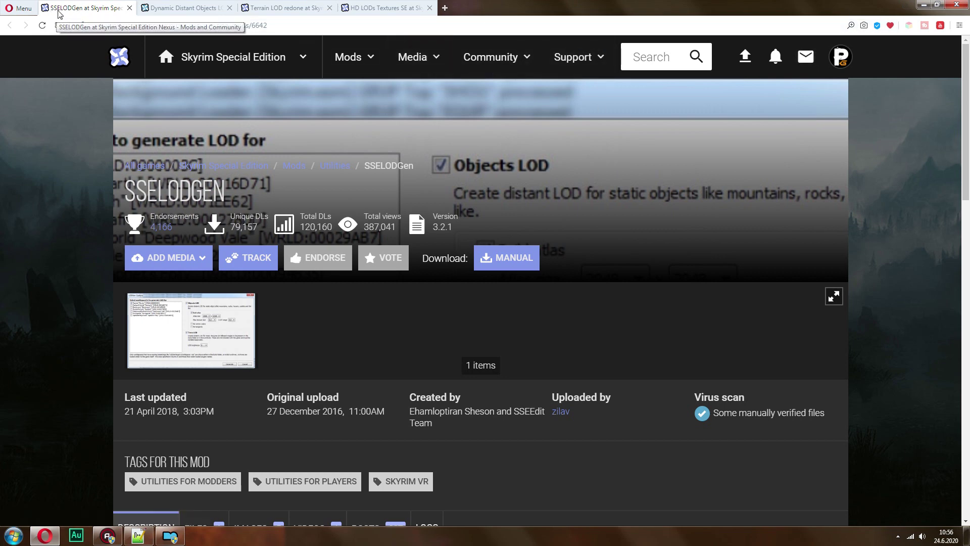
click(186, 27)
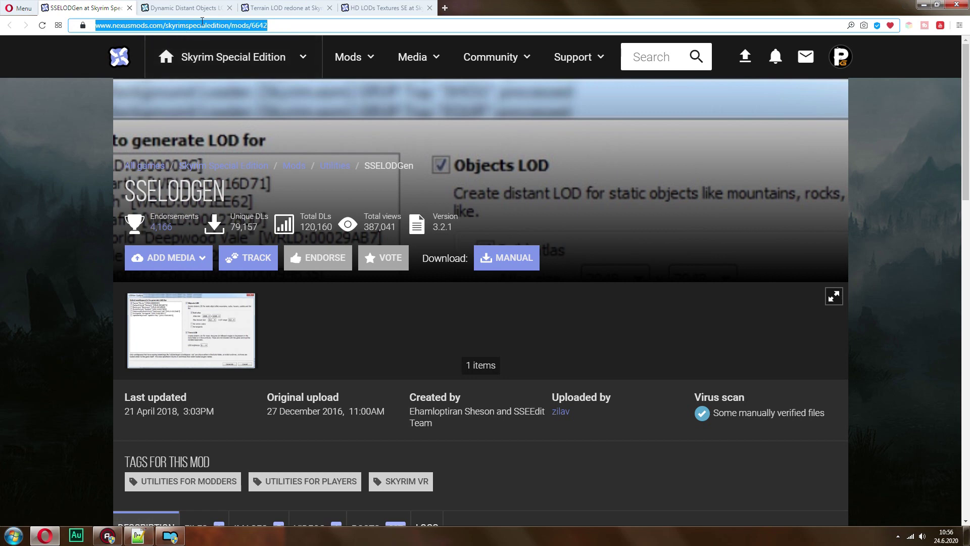
click(216, 8)
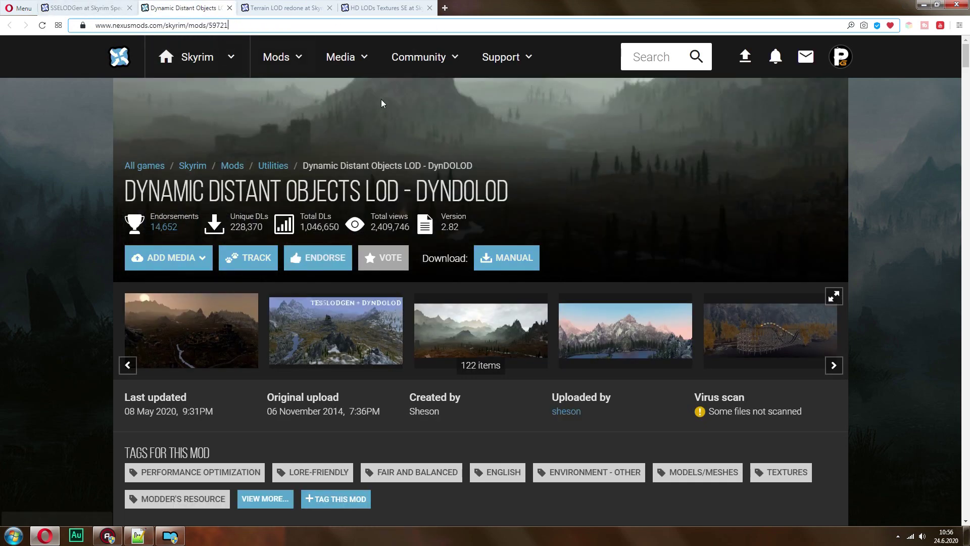
double_click(173, 26)
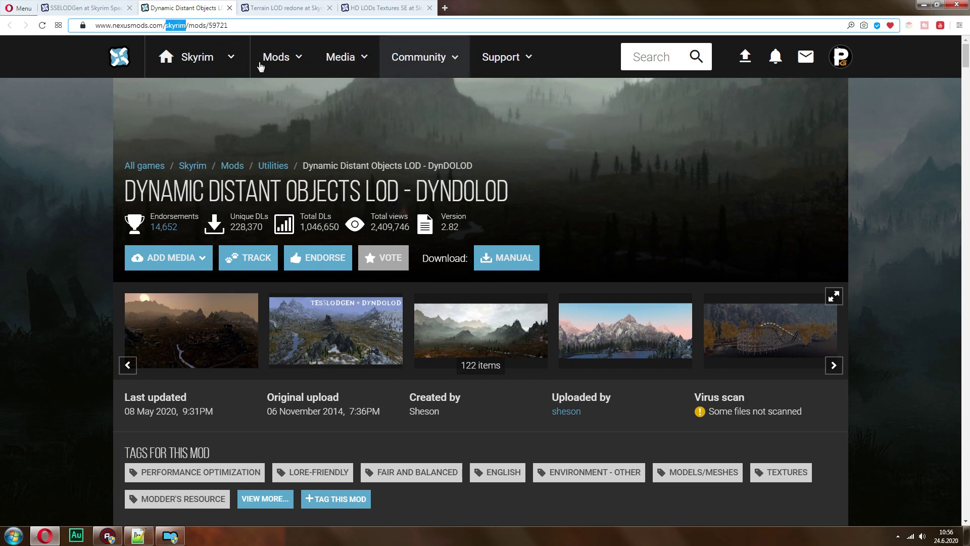
click(943, 135)
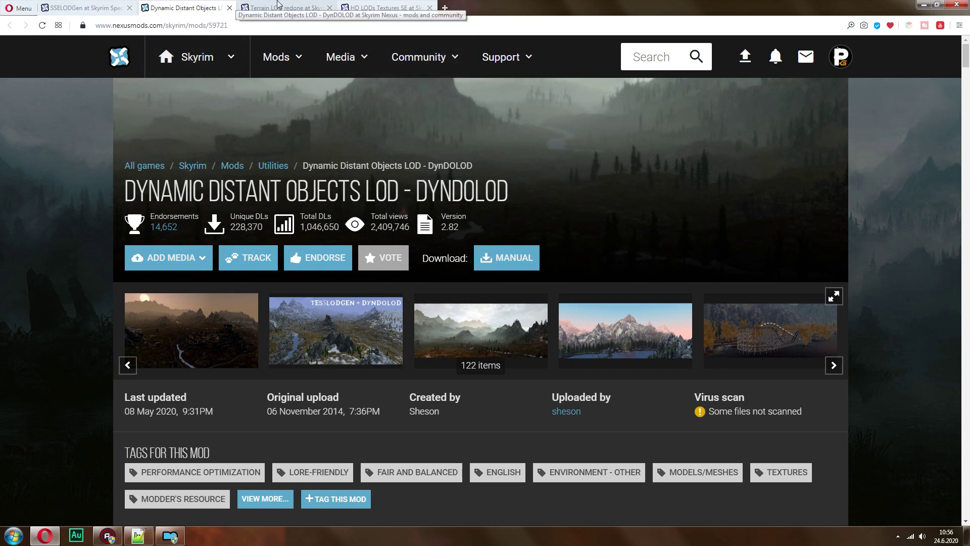
Compare the HD LODs Textures SE and Terrain LOD redone pages, then switch to Mod Organizer
click(379, 8)
click(286, 8)
click(376, 10)
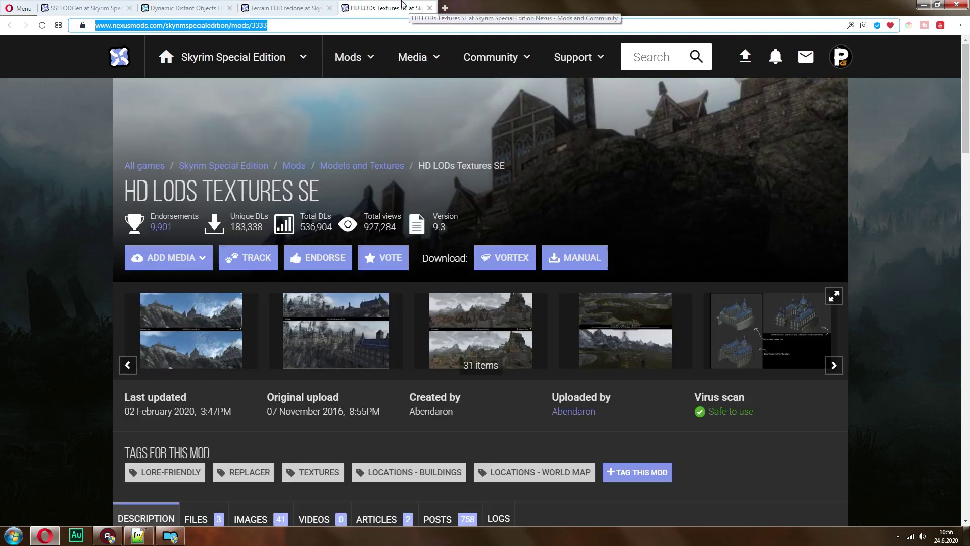
click(266, 13)
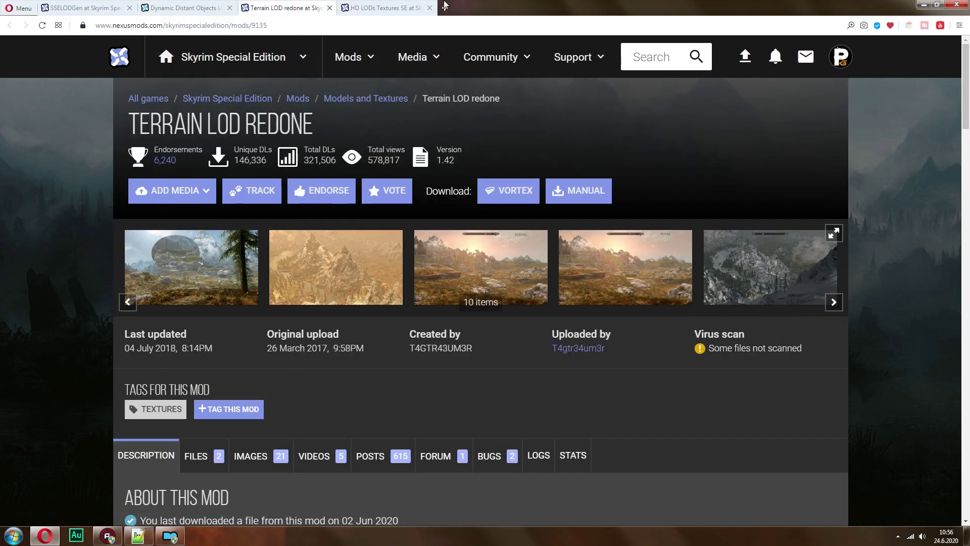
click(379, 8)
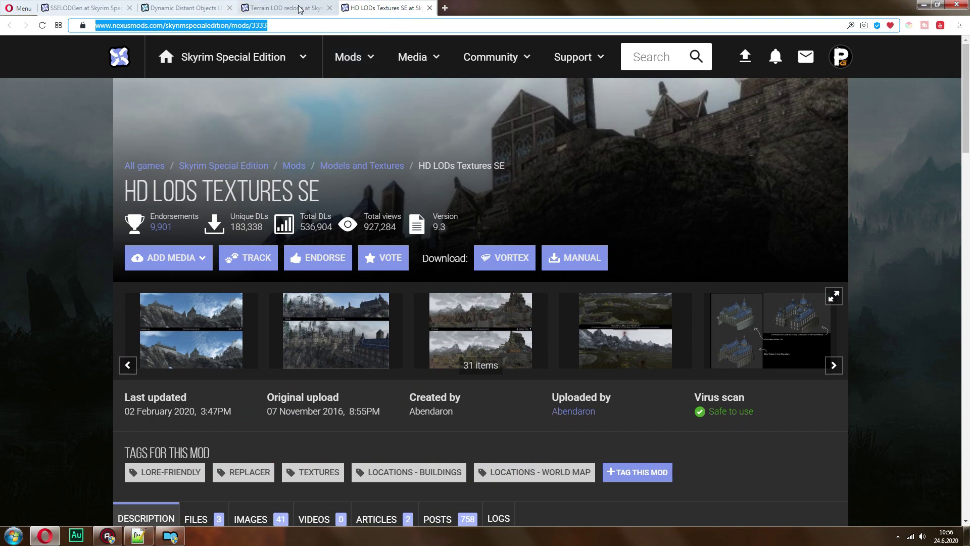
click(533, 181)
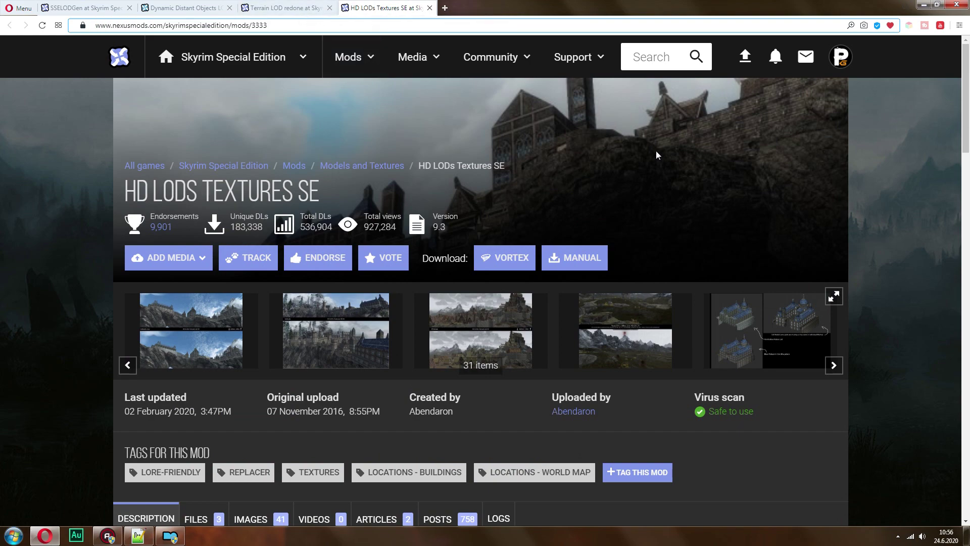
click(283, 8)
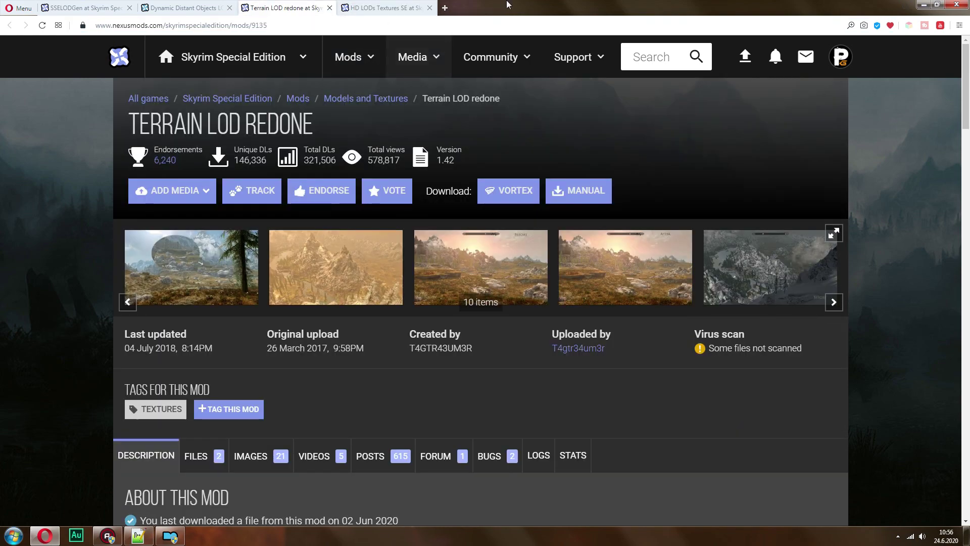
click(74, 7)
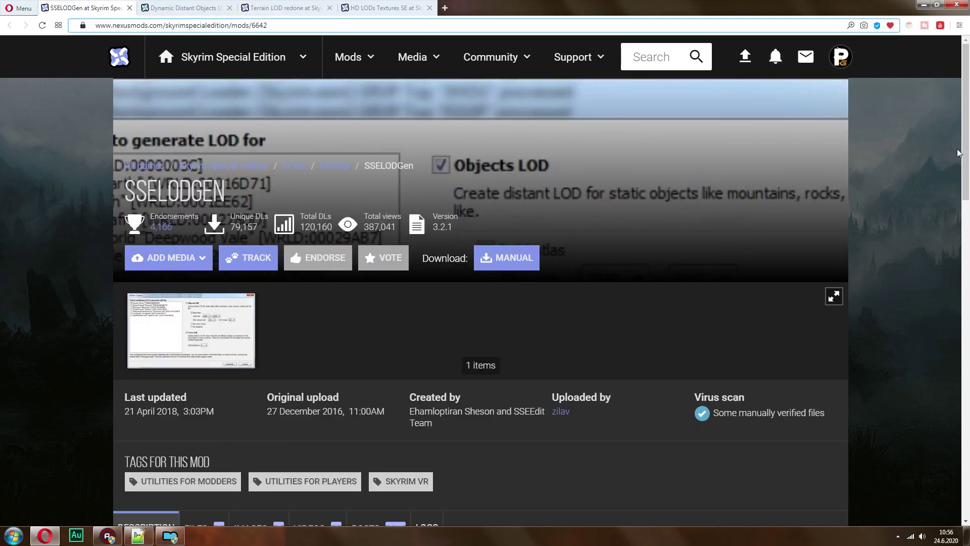
click(170, 535)
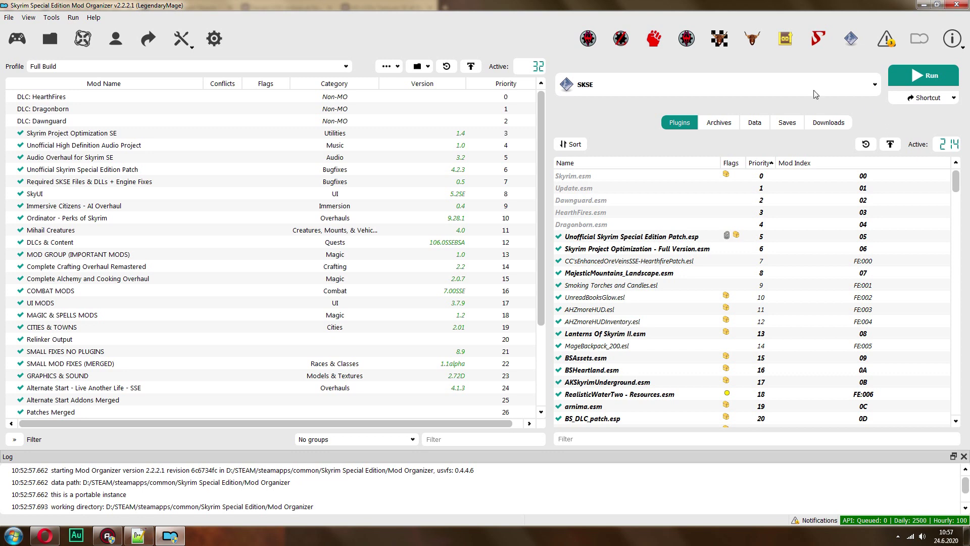
Open Mod Organizer's settings from Tools to look over the plugins, then close them
click(53, 18)
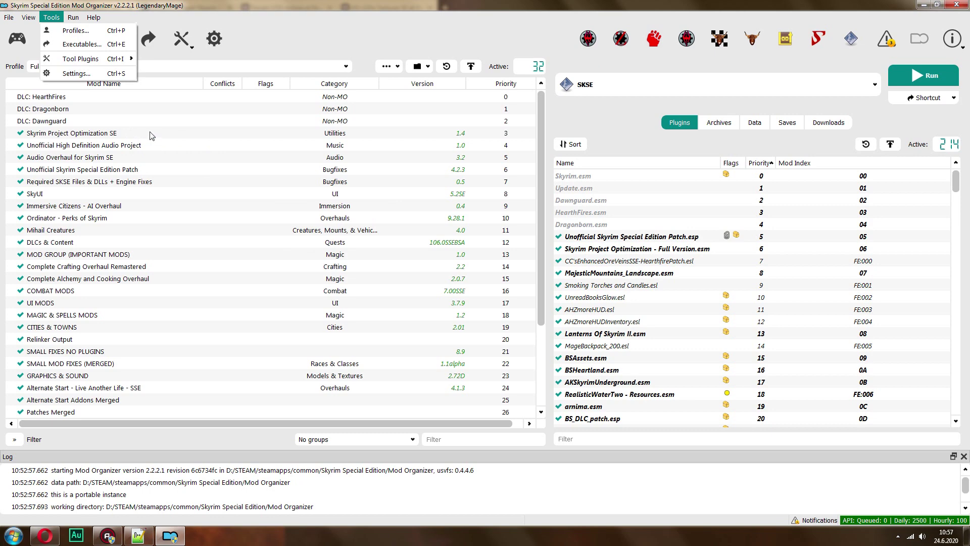
click(76, 74)
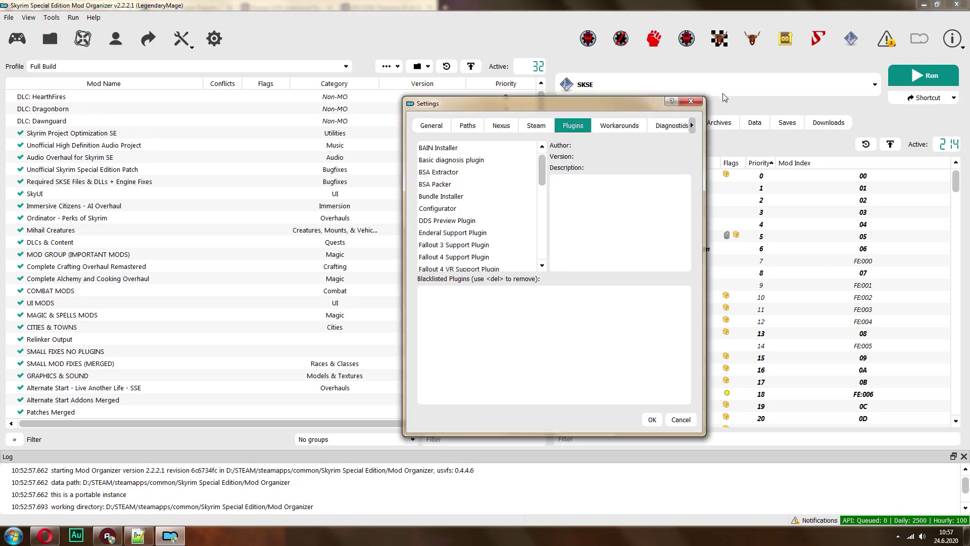
click(690, 102)
In the executables setup, inspect xLODGen's binary file name and its -sse argument
click(51, 17)
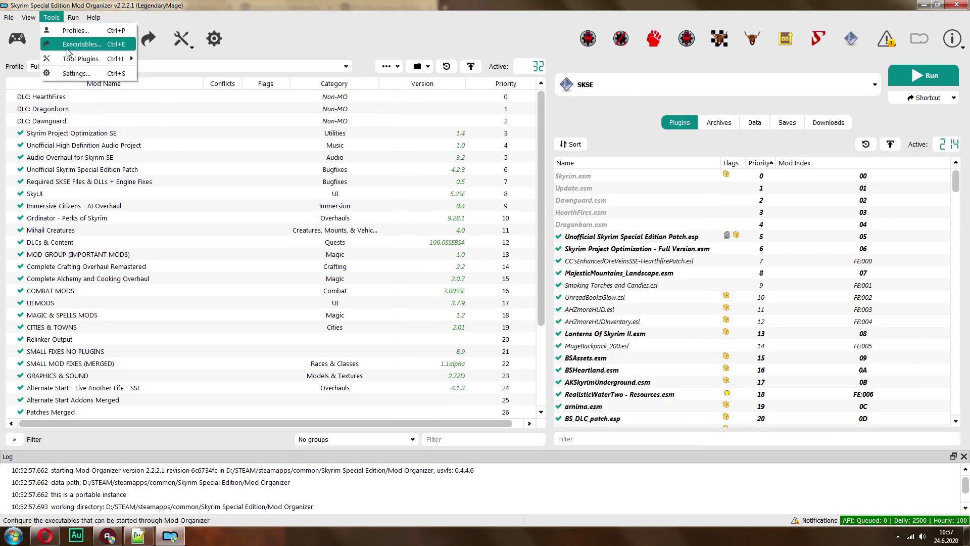
click(72, 44)
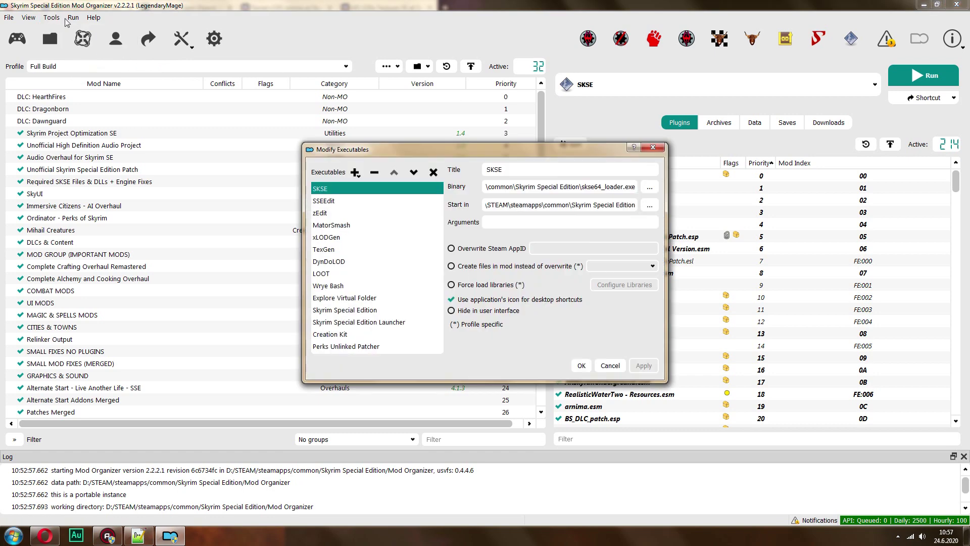
click(506, 186)
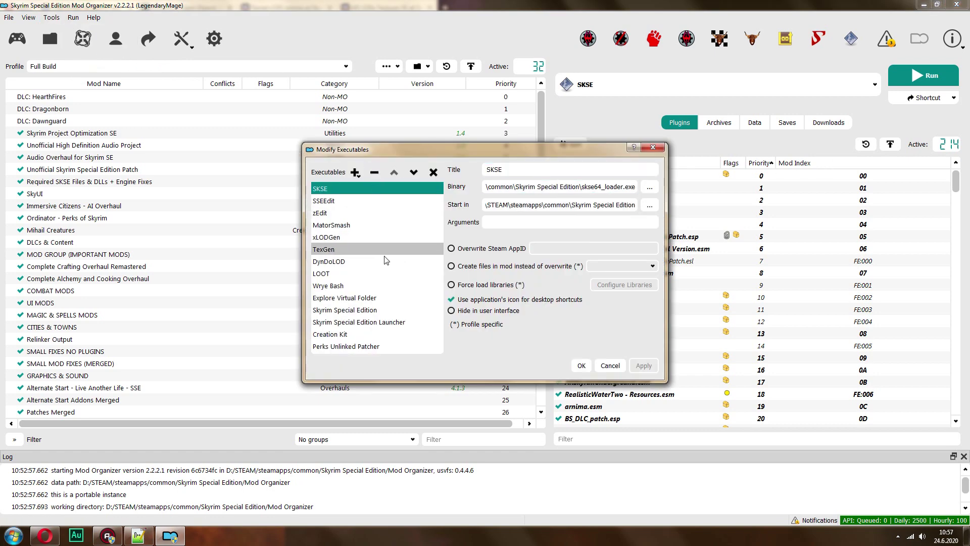
click(341, 238)
click(630, 188)
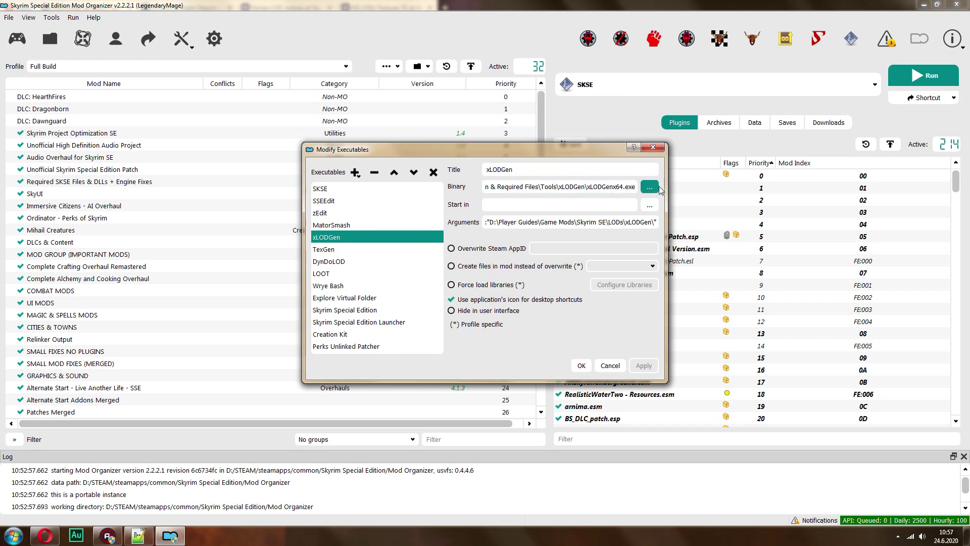
drag(591, 187, 651, 189)
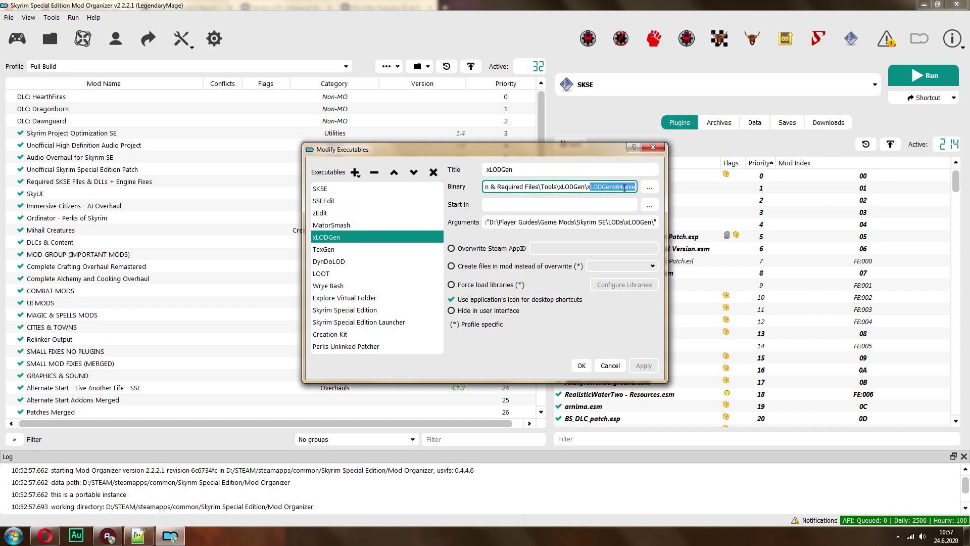
click(504, 225)
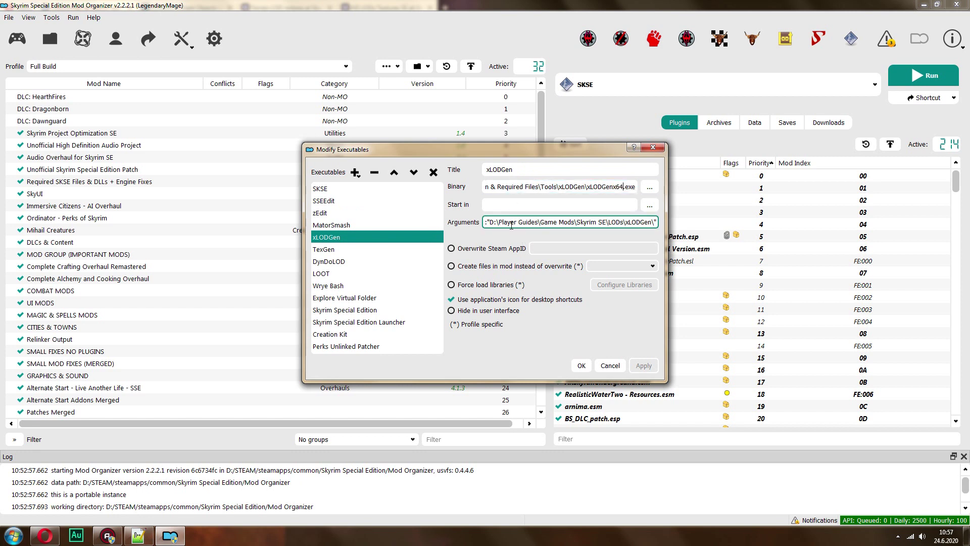
triple_click(511, 226)
click(507, 223)
triple_click(505, 221)
click(503, 220)
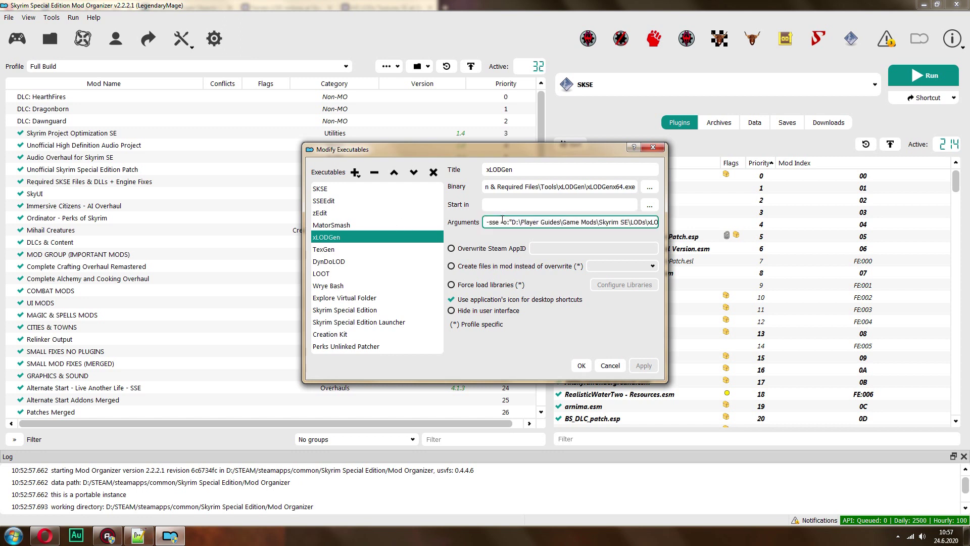
drag(487, 222, 498, 224)
click(595, 223)
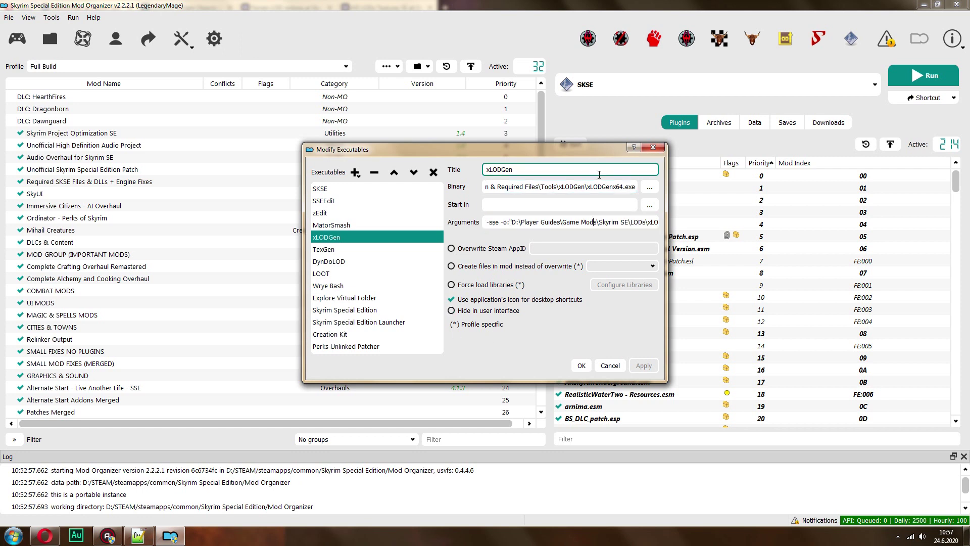
Check DynDOLOD's path and -sse argument and TexGen's TexGenx64.exe entry, then close the dialog
click(343, 263)
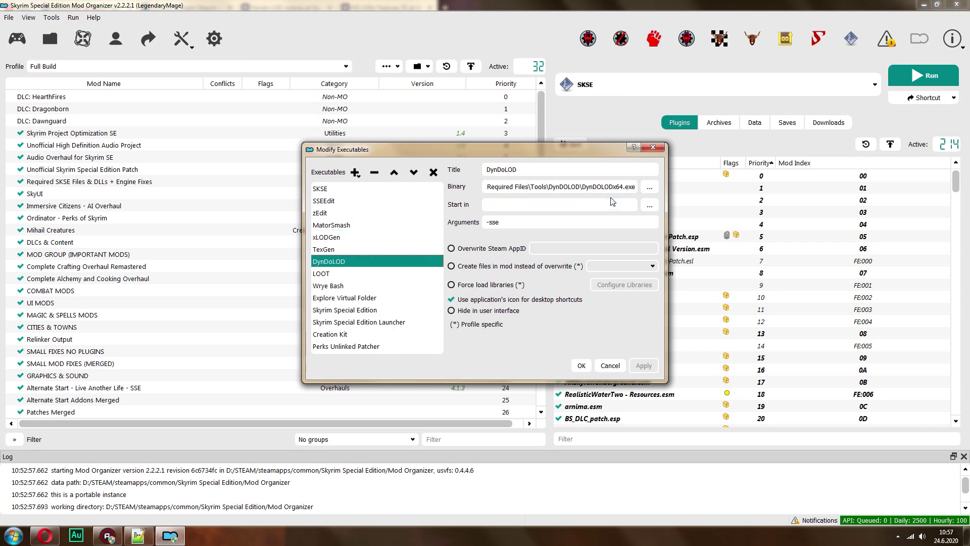
click(501, 222)
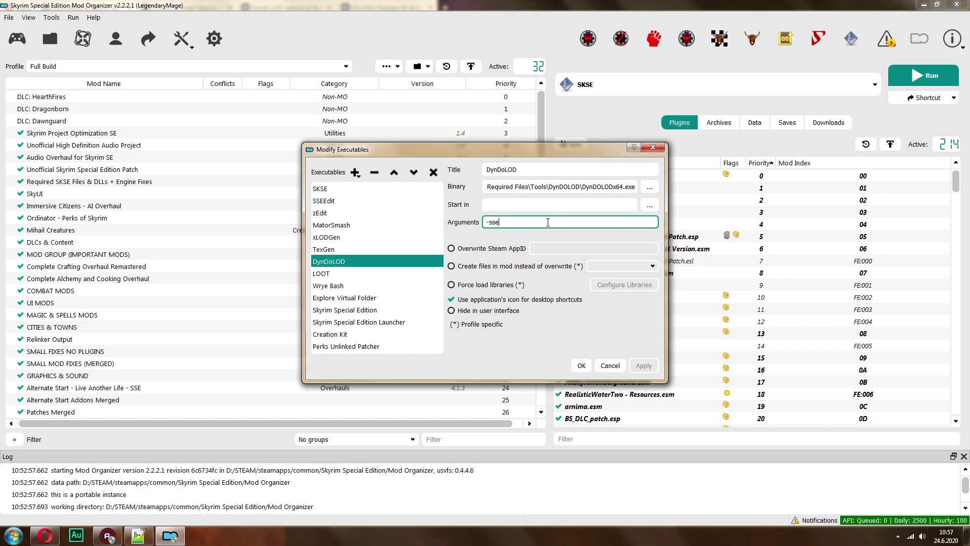
triple_click(504, 190)
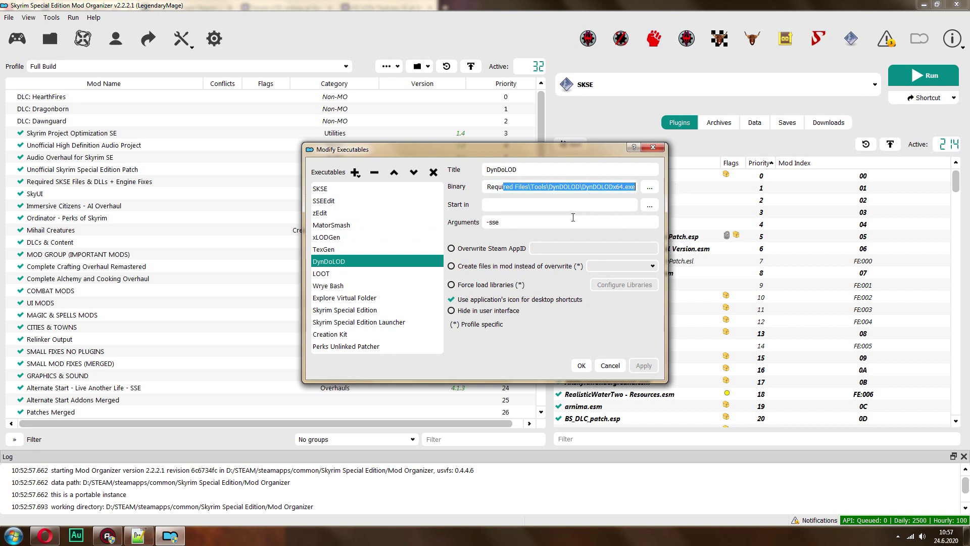
click(569, 222)
click(325, 262)
click(314, 249)
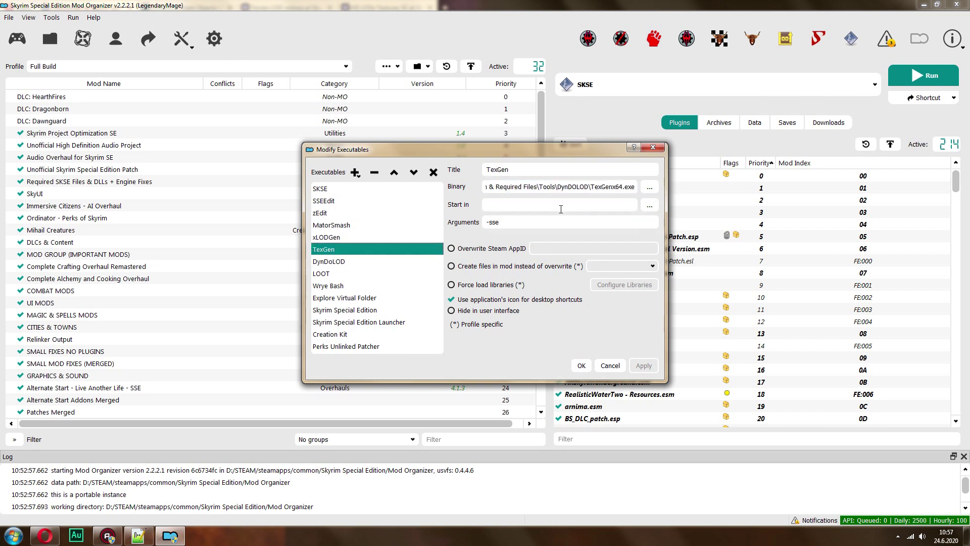
click(506, 170)
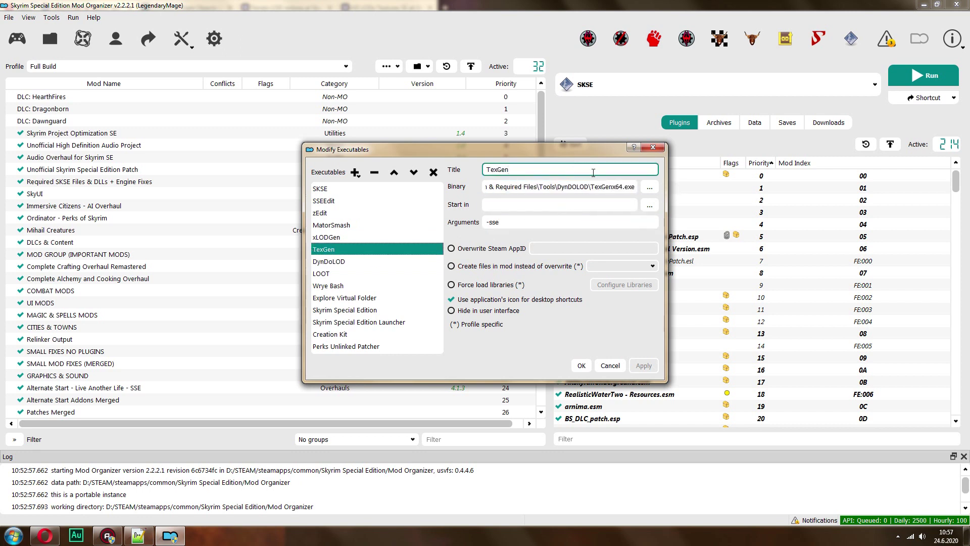
key(Tab)
key(Tab)
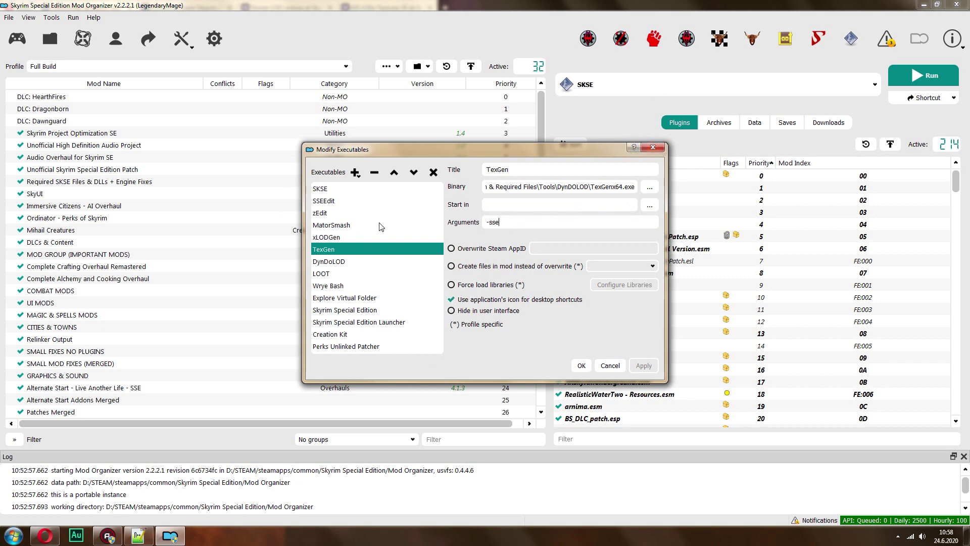
click(653, 147)
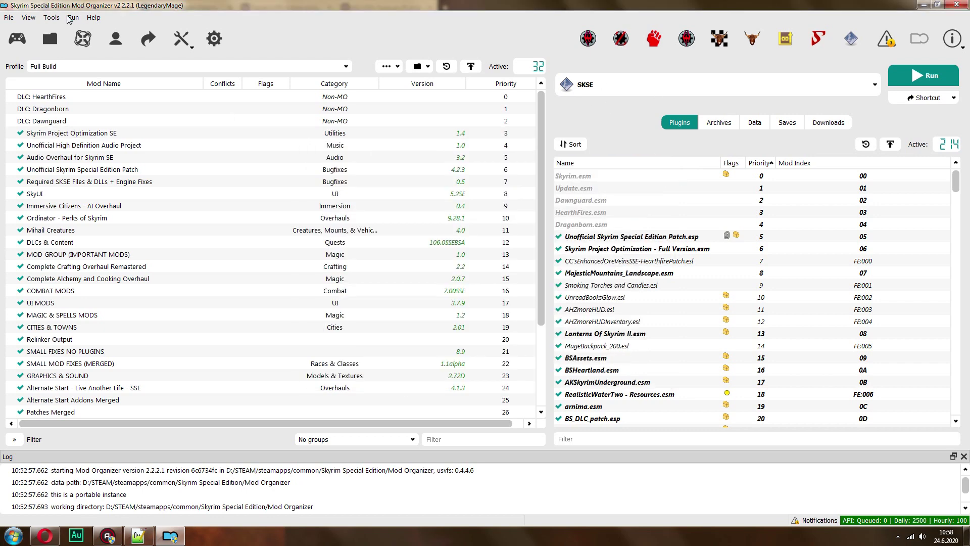
Launch xLODGen from the Mod Organizer toolbar to reach its LOD options
key(alt+t)
click(536, 22)
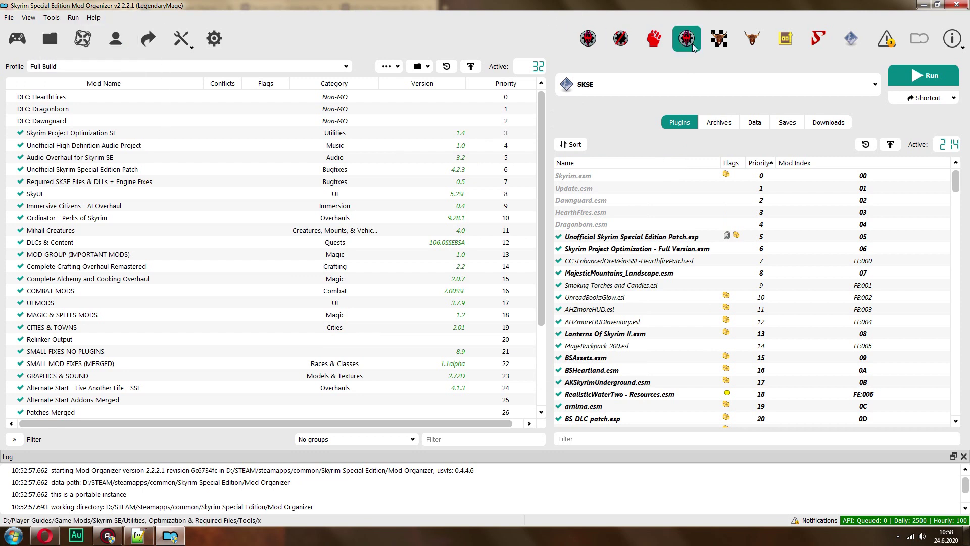
click(693, 45)
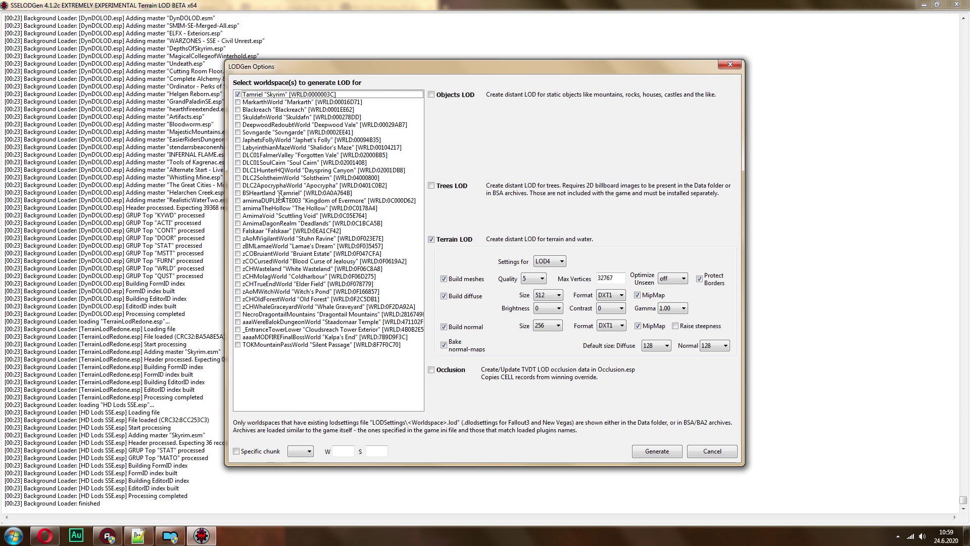
Use Select All on xLODGen's worldspace list so every worldspace is checked
right_click(311, 125)
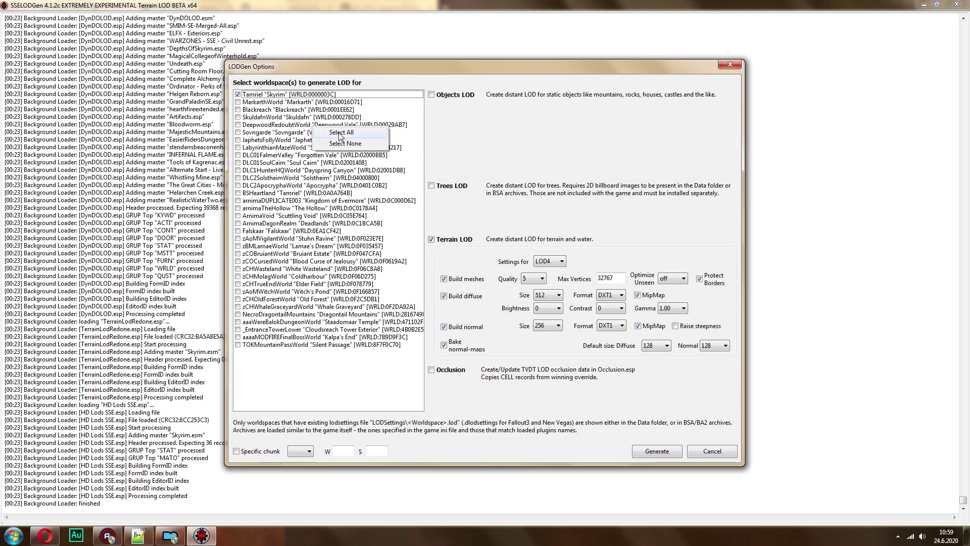
click(344, 133)
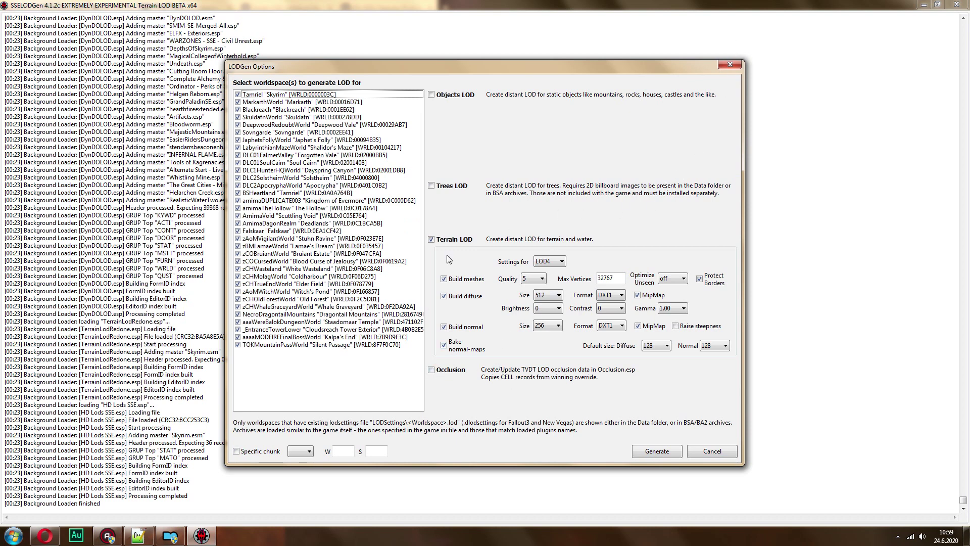
Switch the terrain Settings for level through LOD8, LOD4, LOD16 and LOD32 to compare them
click(548, 263)
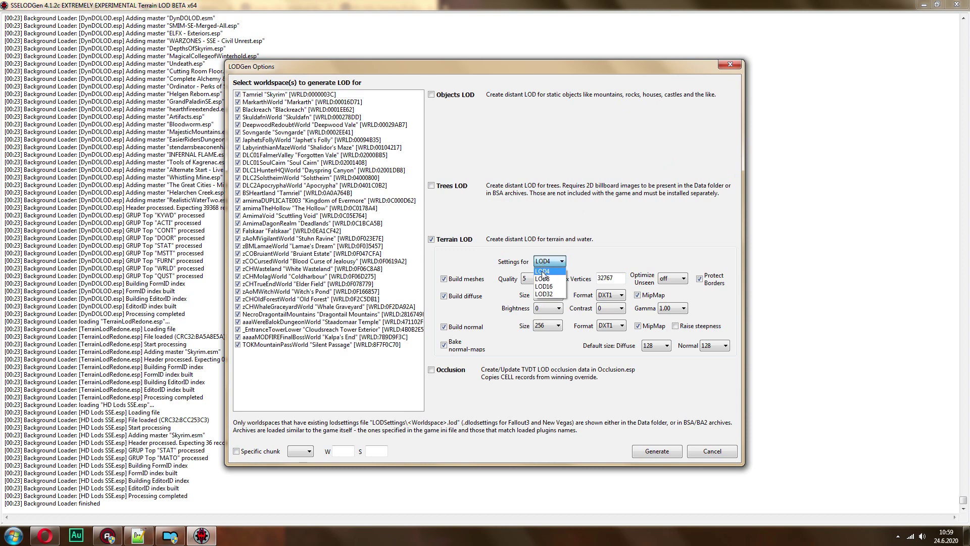
click(551, 271)
click(550, 261)
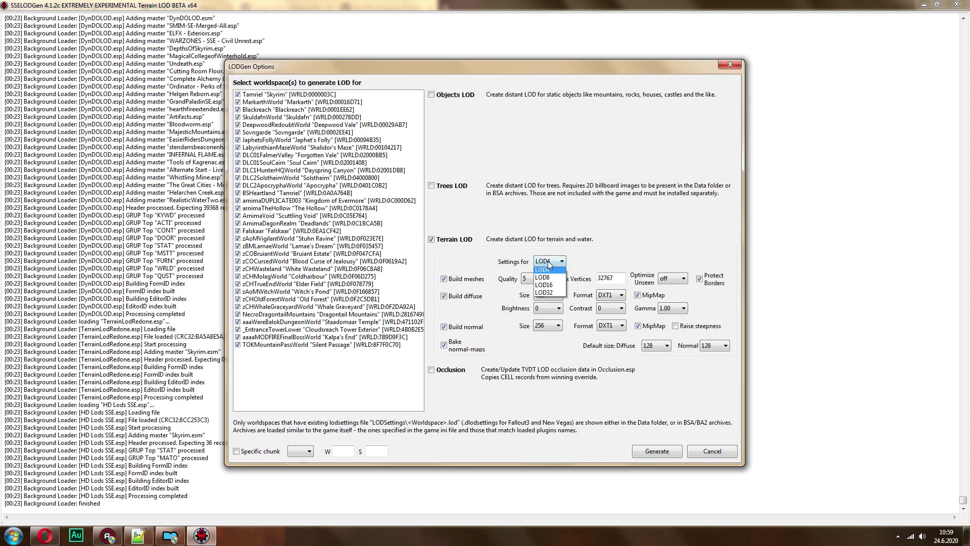
click(549, 277)
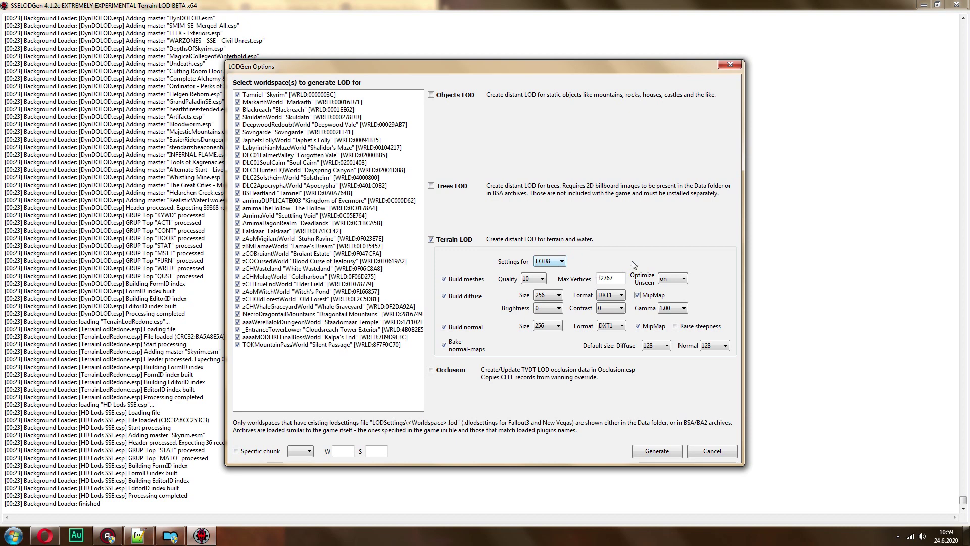
click(548, 262)
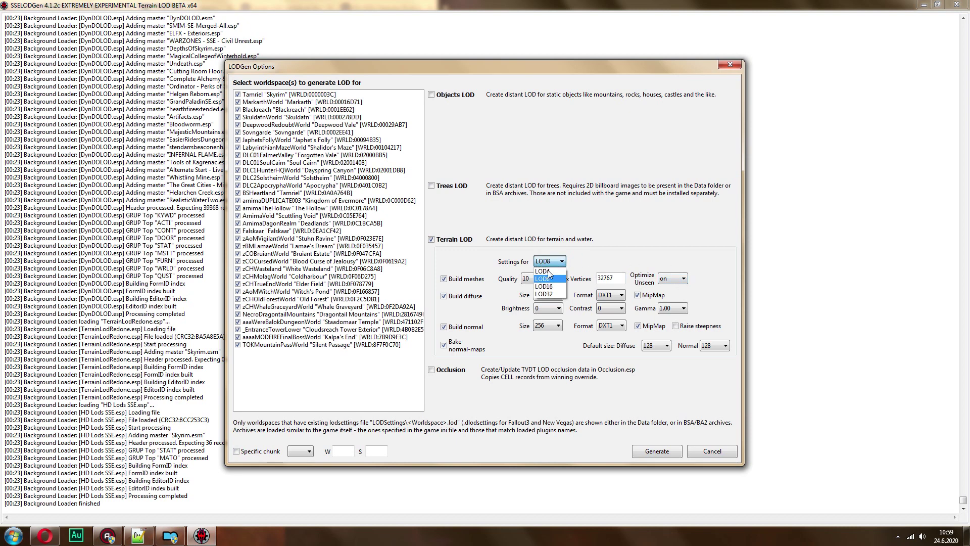
click(548, 271)
click(556, 266)
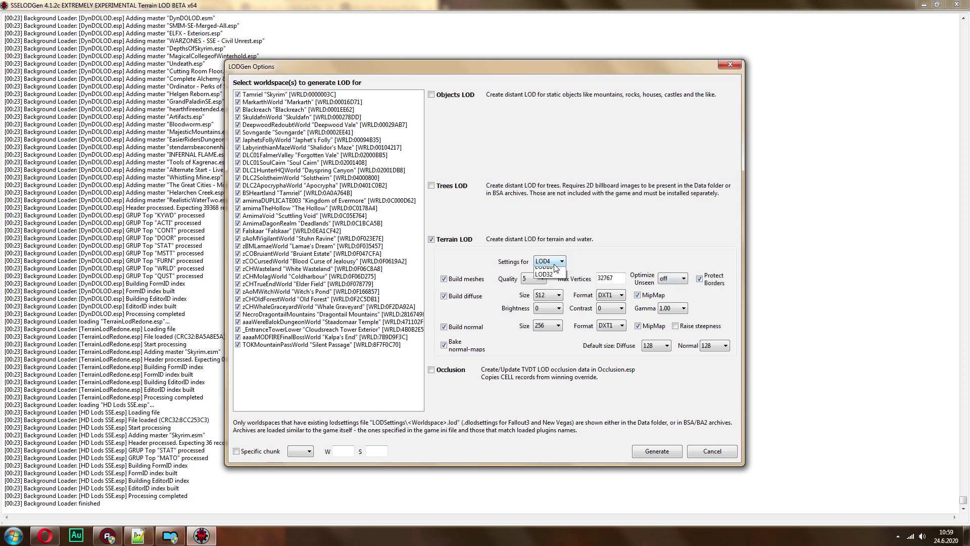
click(551, 287)
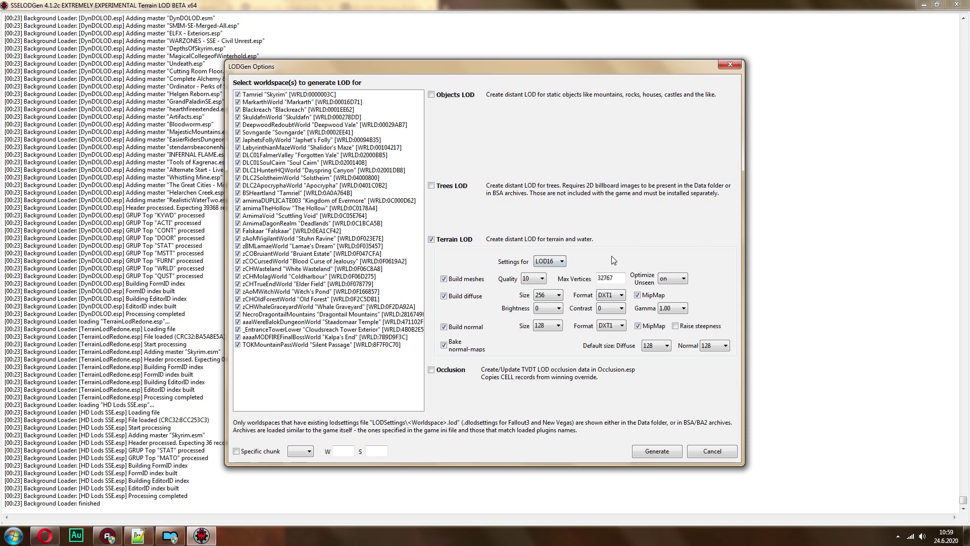
click(546, 261)
click(551, 294)
Step through LOD4, LOD8, LOD16 and LOD32 again, then cancel without generating
click(551, 263)
click(545, 269)
click(545, 262)
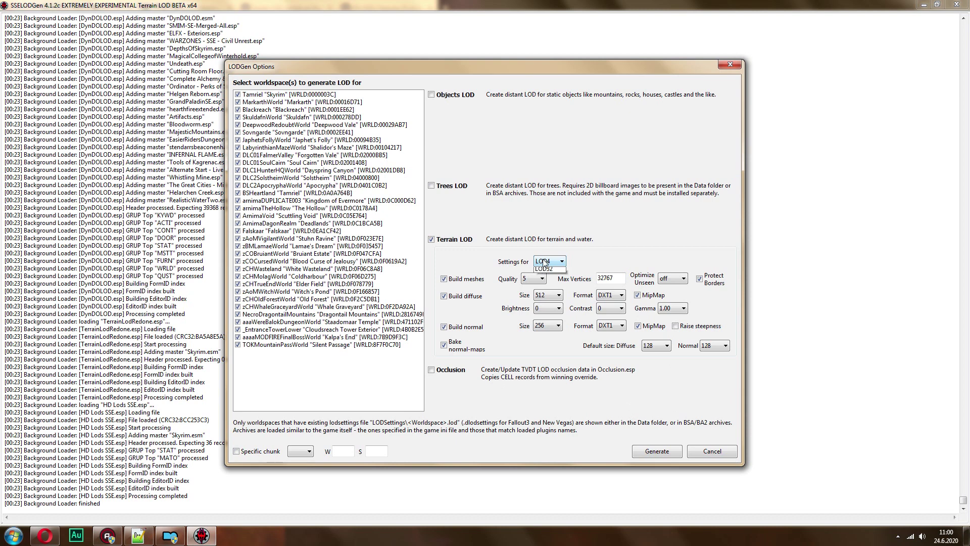
click(545, 276)
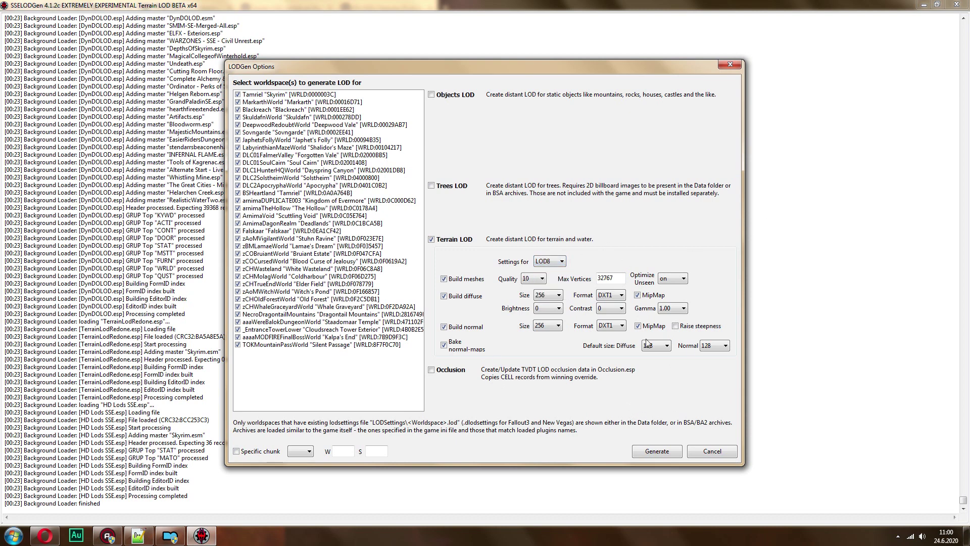
click(562, 261)
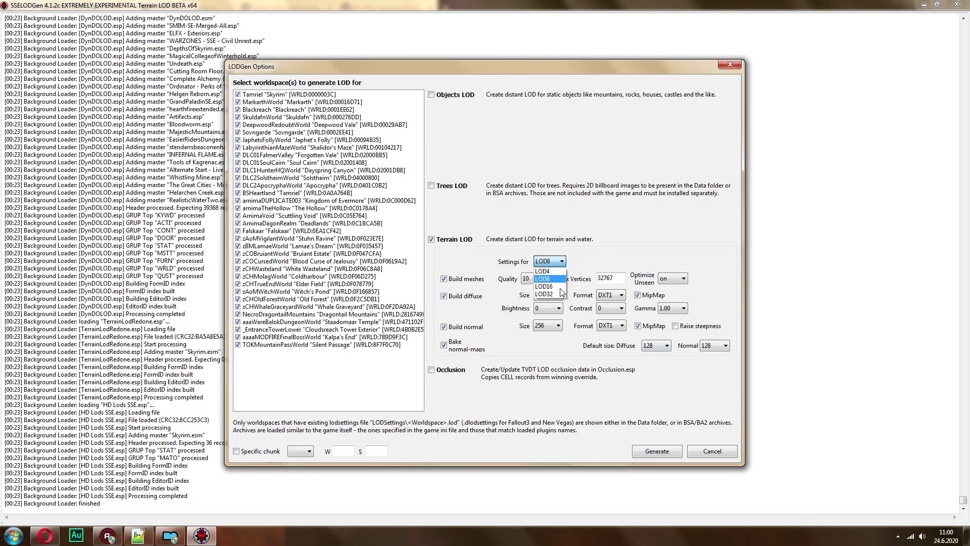
click(560, 284)
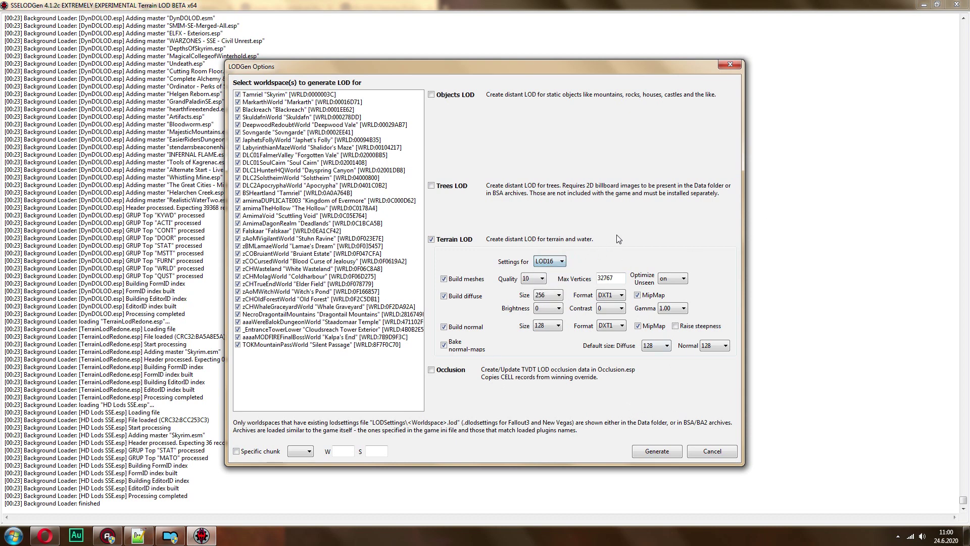
click(539, 261)
click(555, 295)
click(713, 452)
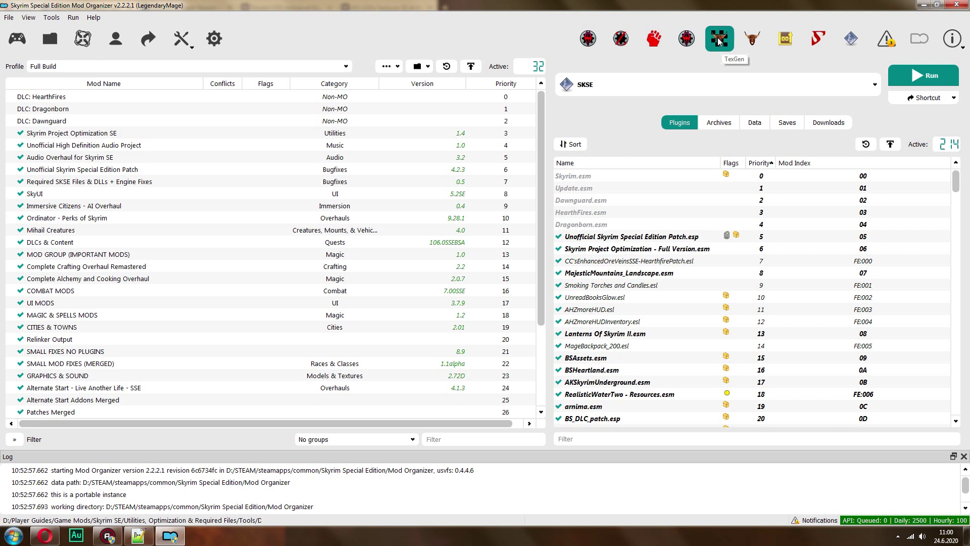
Run TexGen, ignore the old-textures warning, review 256 size and BC7 Quick formats, then cancel and exit
click(719, 43)
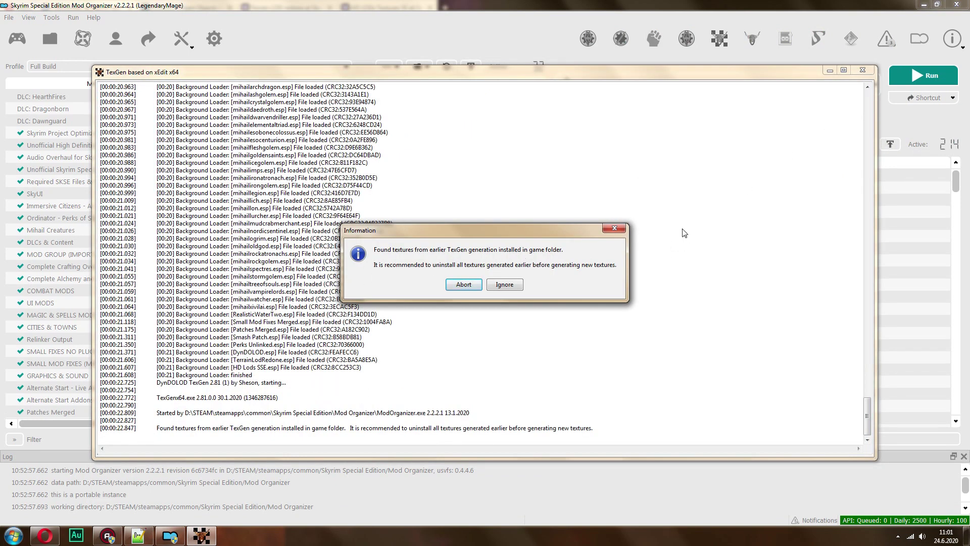
click(505, 284)
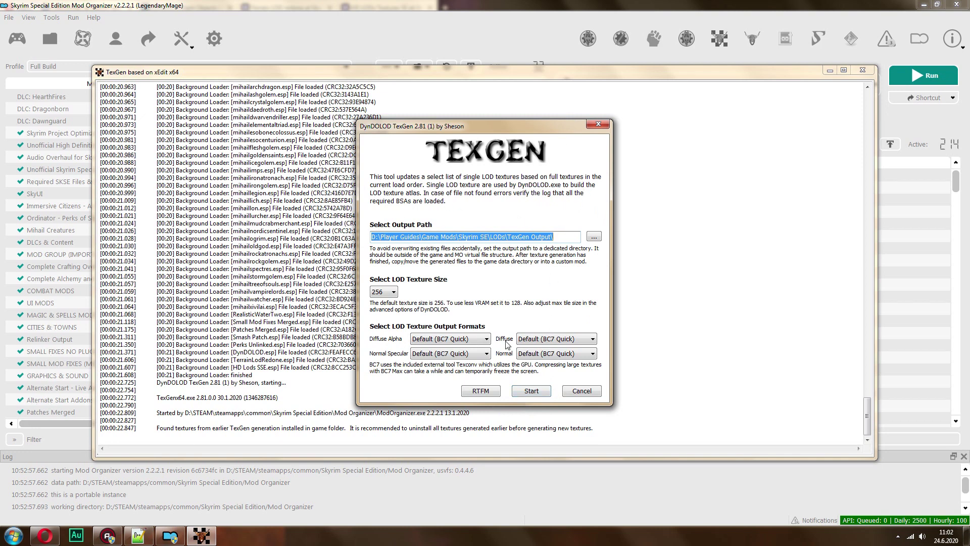
click(578, 392)
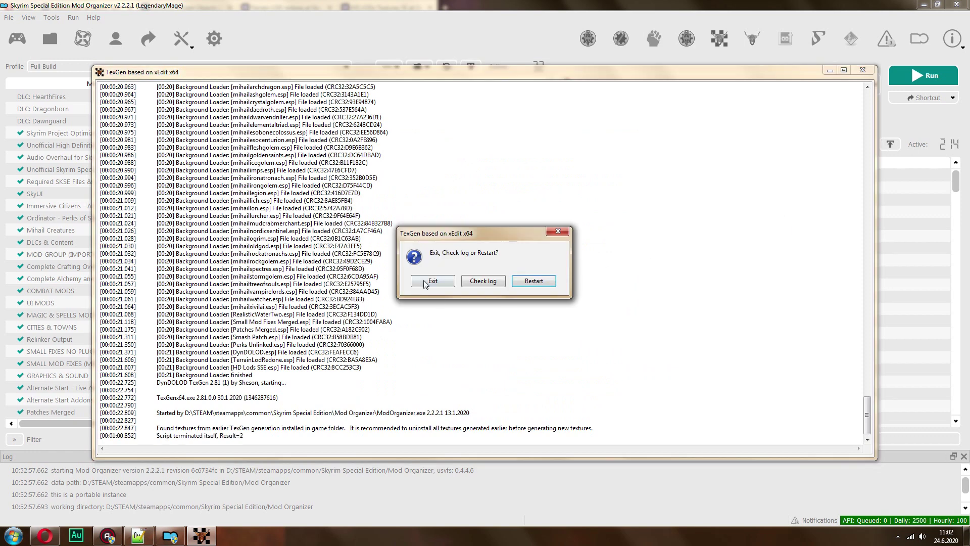
click(426, 281)
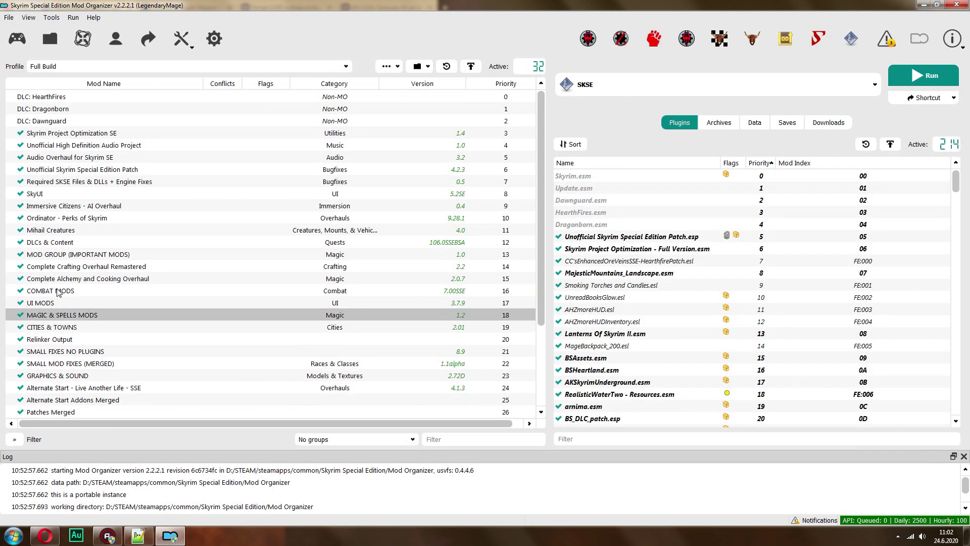
Open the TexGen Output mod folder in Explorer and confirm it holds a textures folder
scroll(121, 387, down, 3)
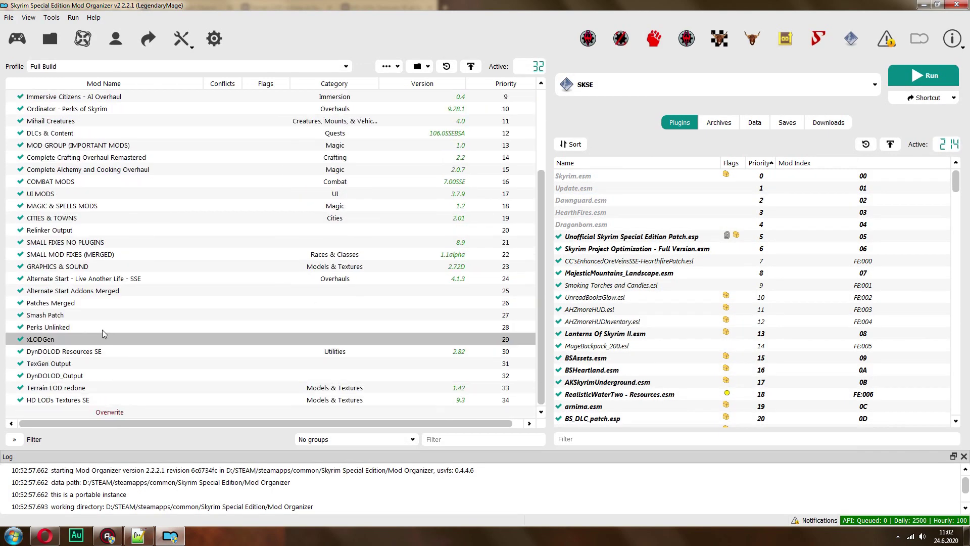
click(74, 363)
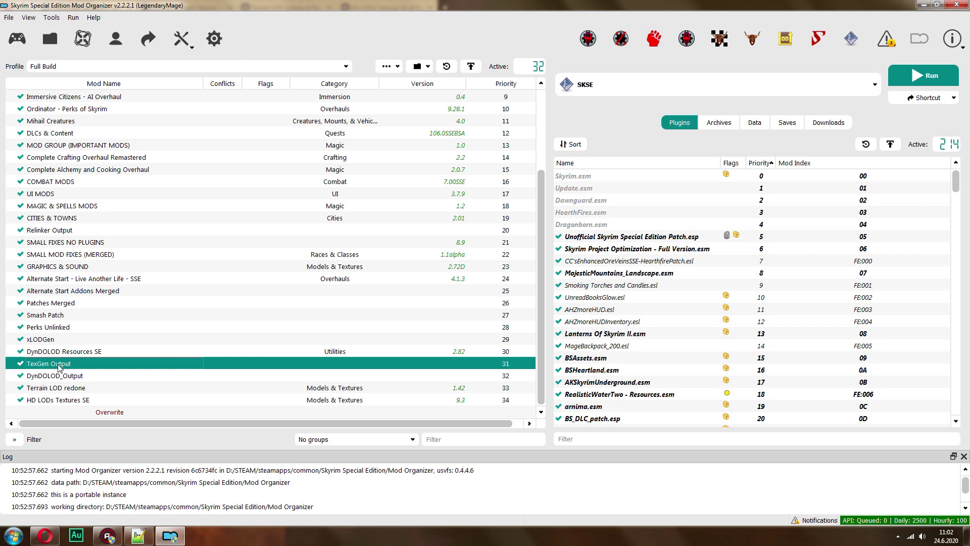
right_click(57, 364)
click(88, 515)
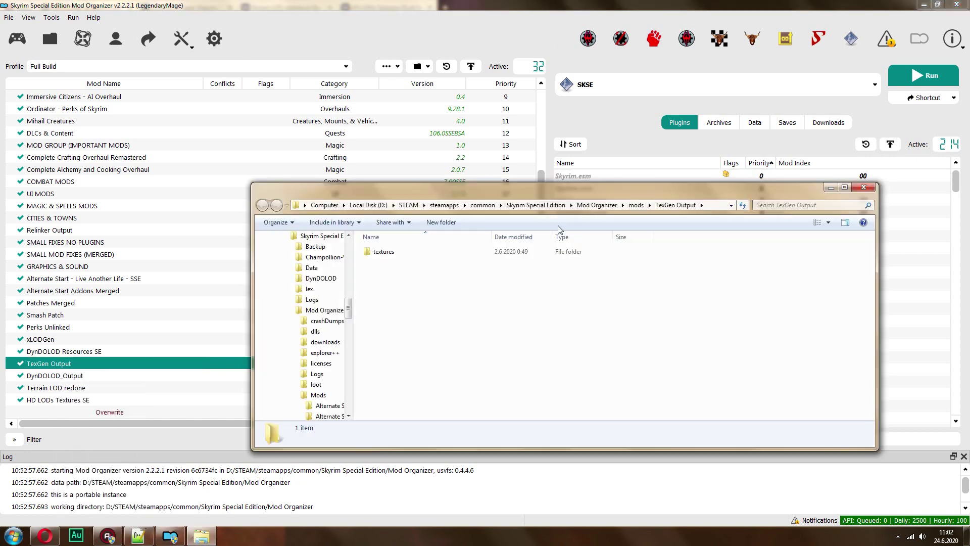
click(397, 253)
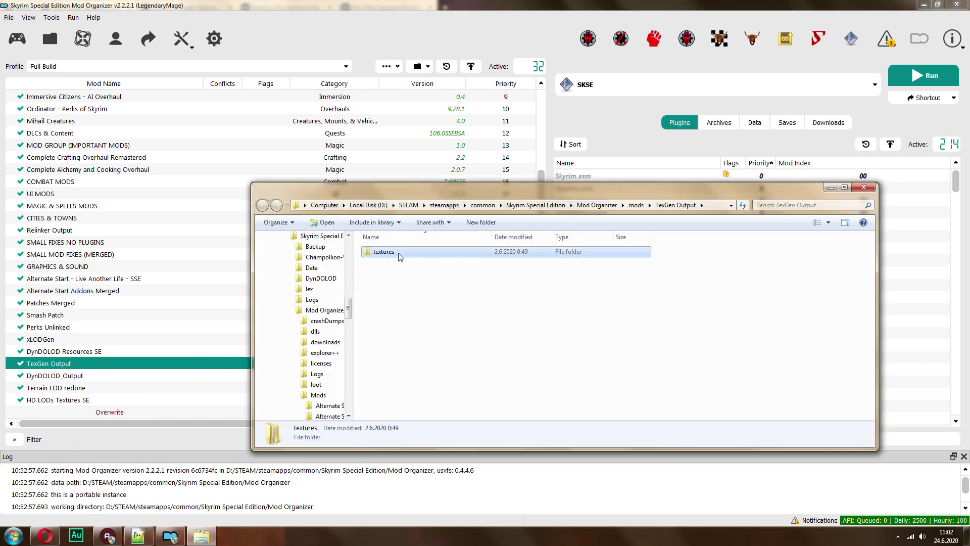
click(443, 293)
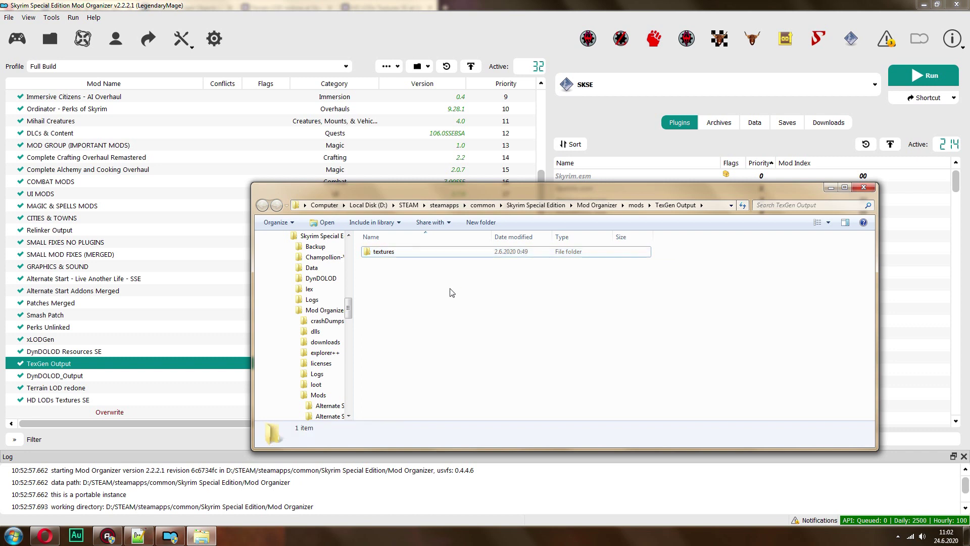
click(409, 252)
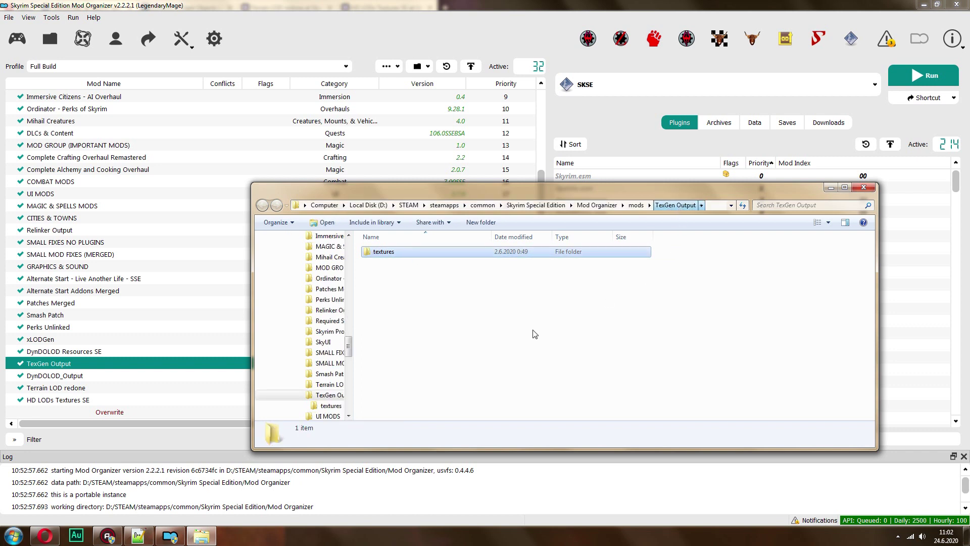
Browse up to the Mods folder to see TexGen Output among the other mods, then return to Mod Organizer
click(624, 206)
click(638, 291)
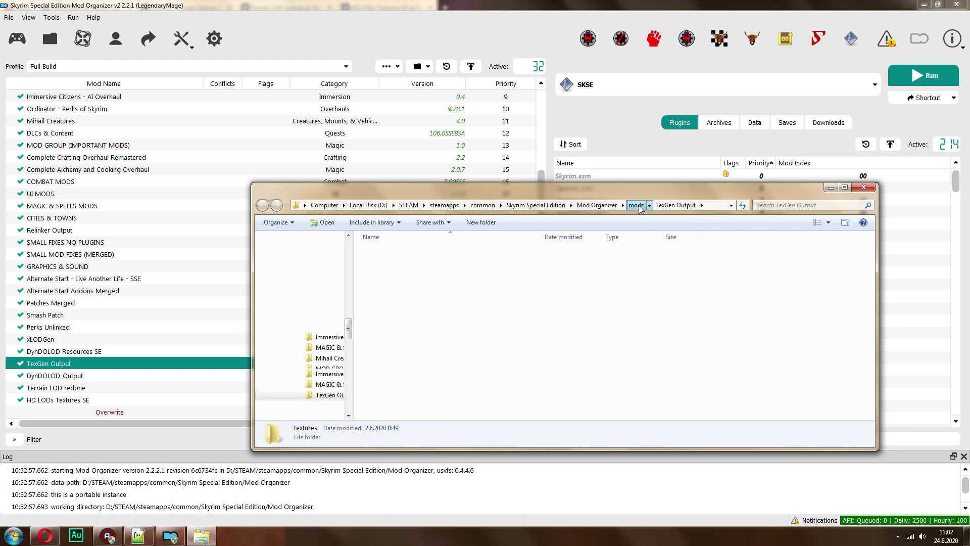
click(597, 205)
double_click(435, 326)
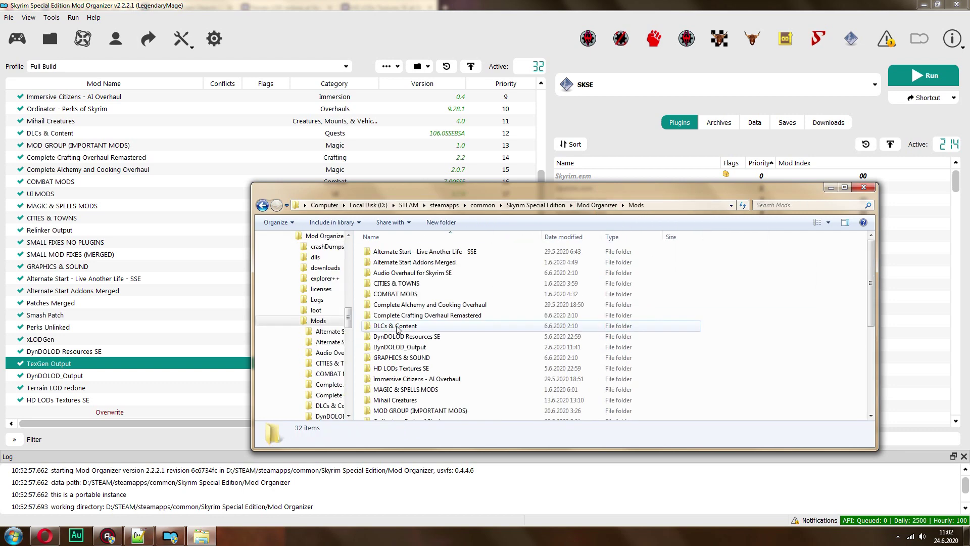
scroll(549, 286, down, 5)
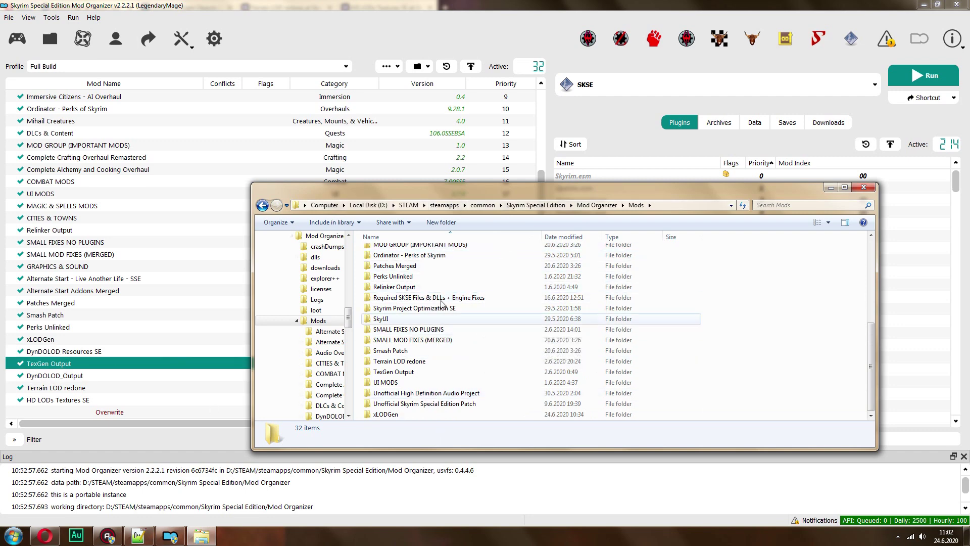
key(alt+Tab)
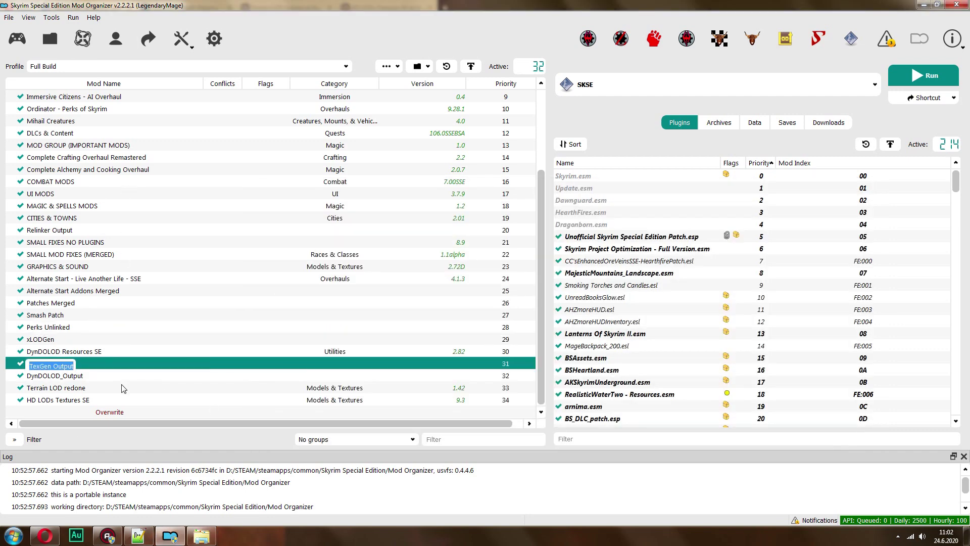
click(86, 376)
click(92, 365)
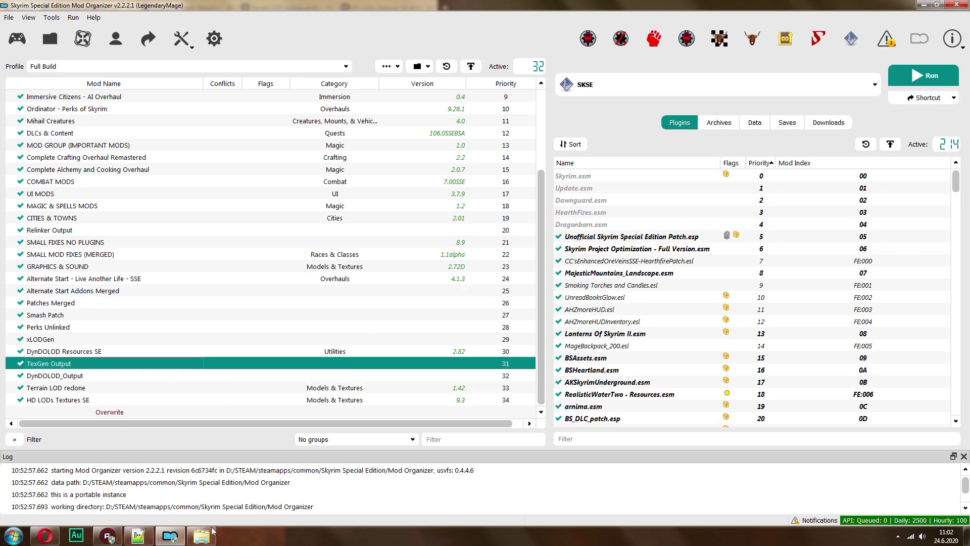
click(202, 536)
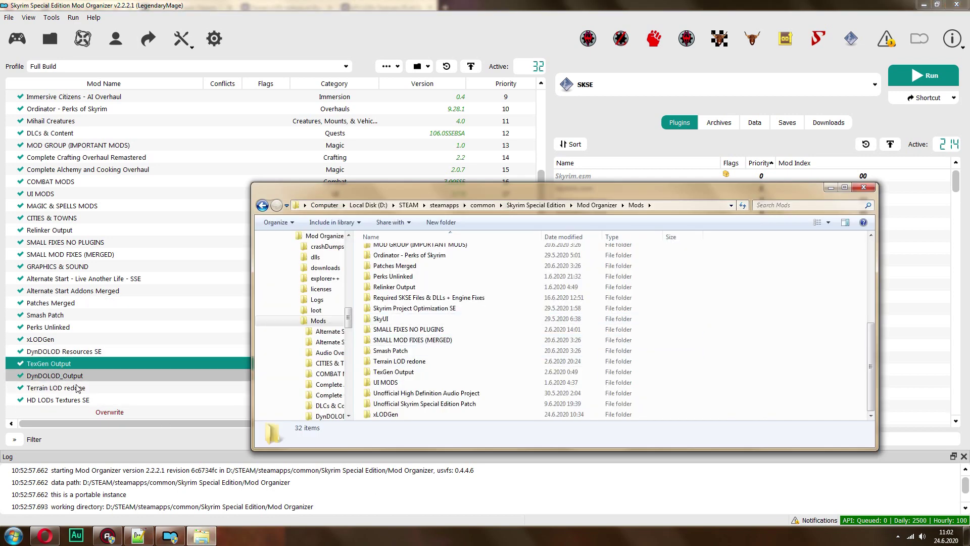
click(91, 340)
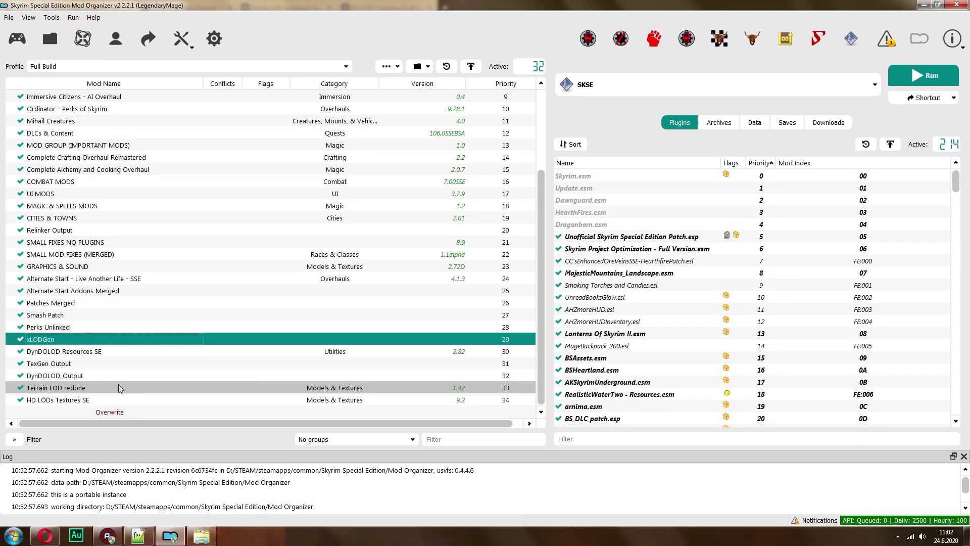
click(60, 363)
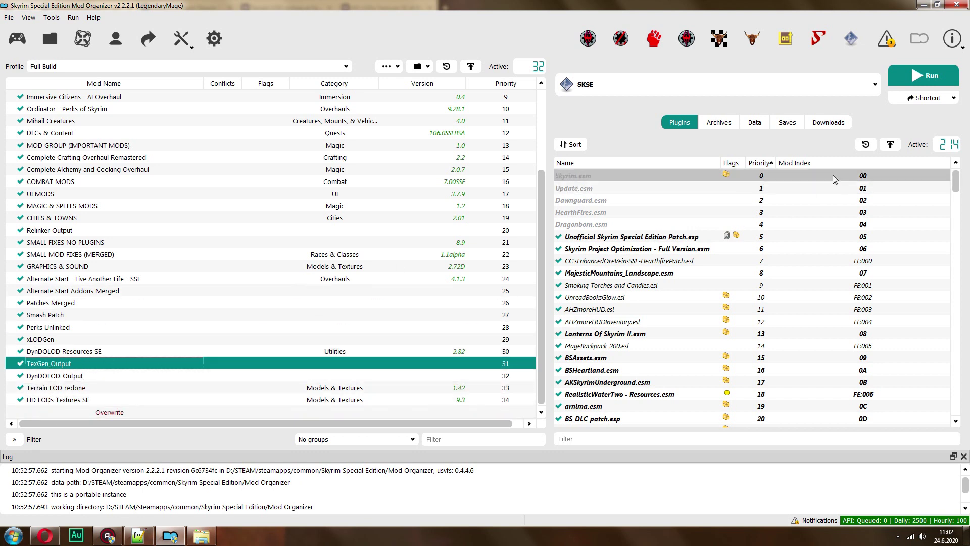
scroll(776, 252, down, 5)
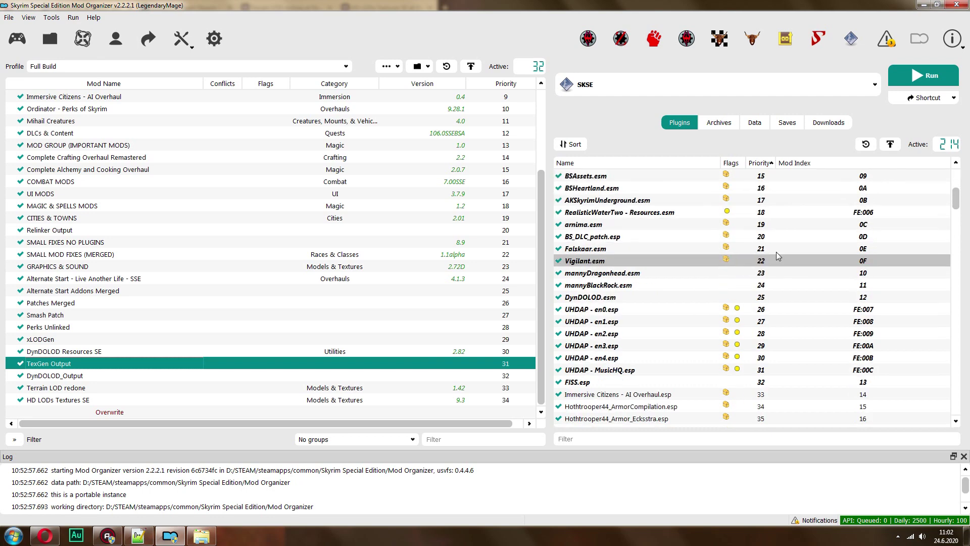
drag(957, 184, 958, 402)
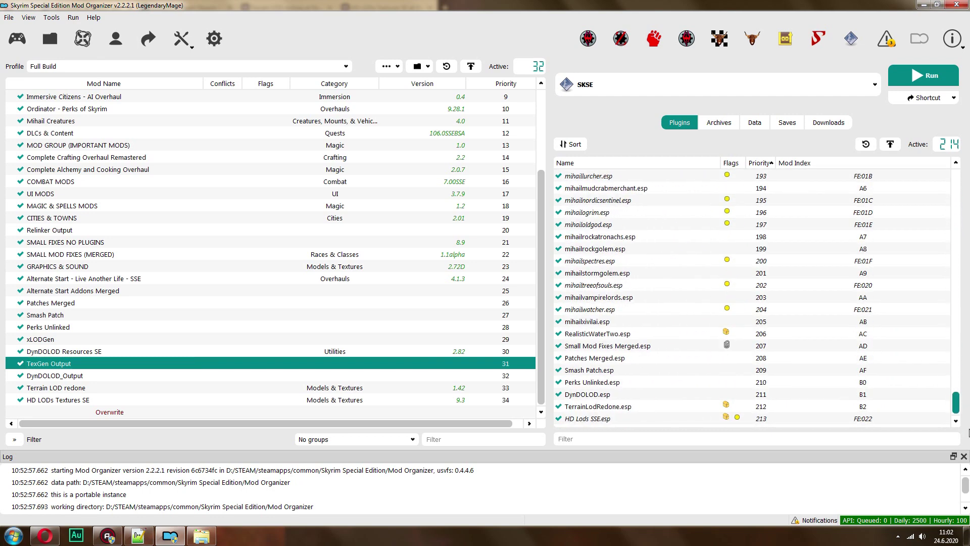
click(586, 395)
click(584, 408)
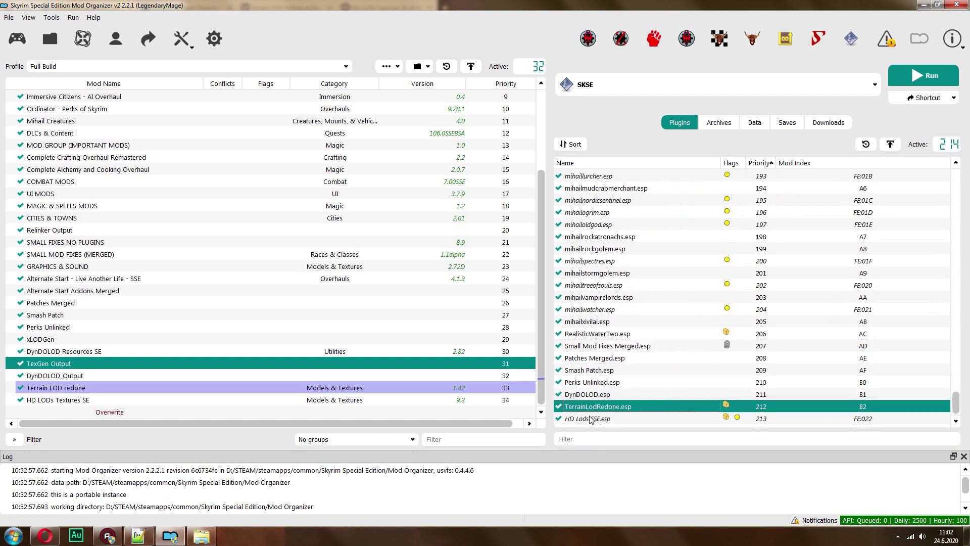
click(628, 417)
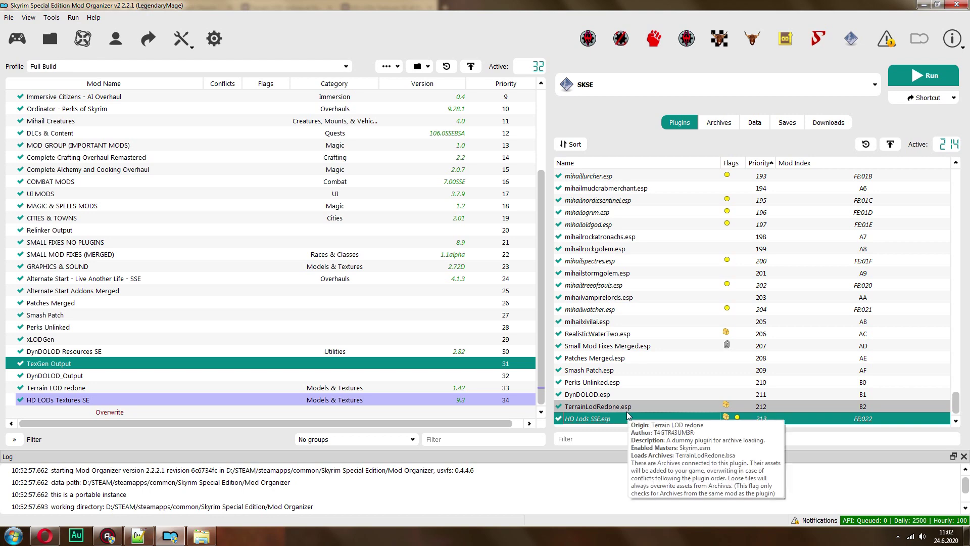
click(64, 343)
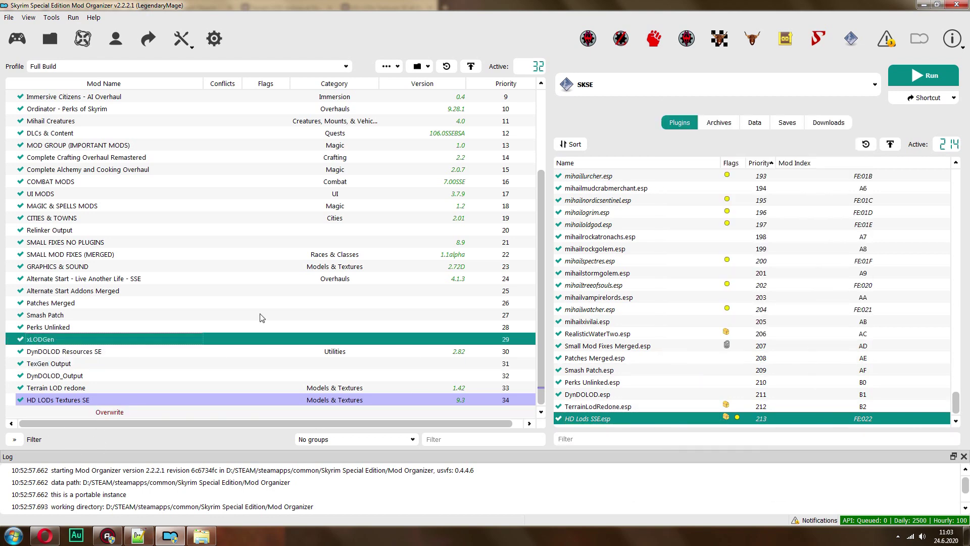
drag(956, 402, 956, 202)
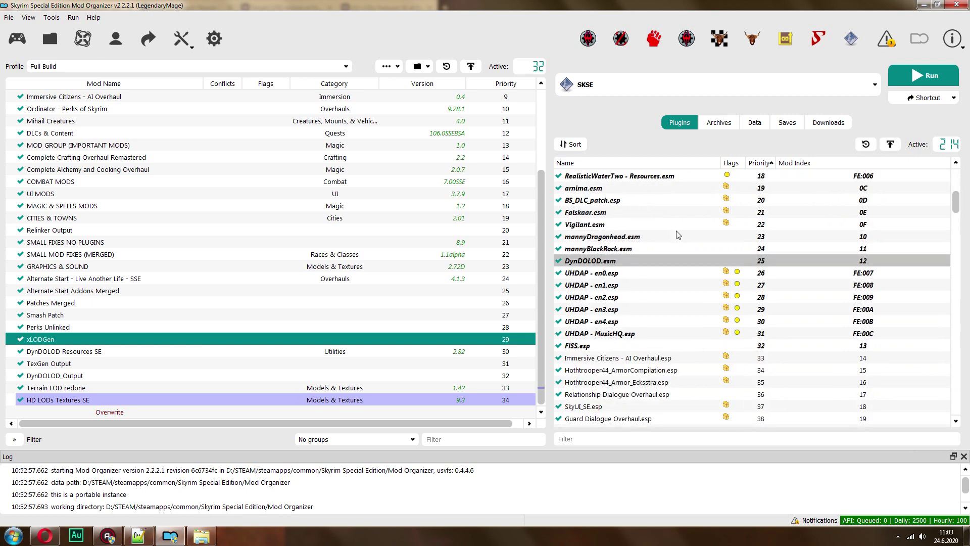
drag(957, 202, 954, 432)
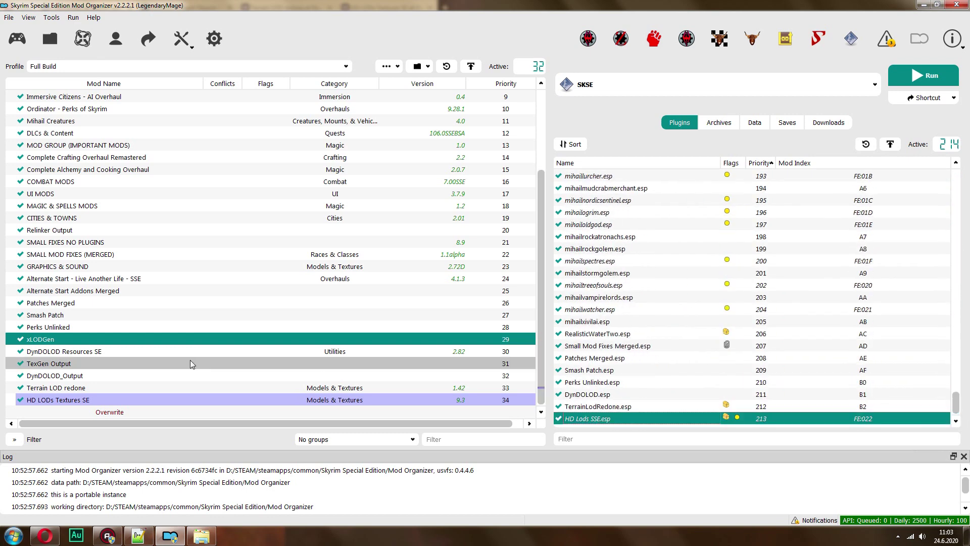
click(63, 365)
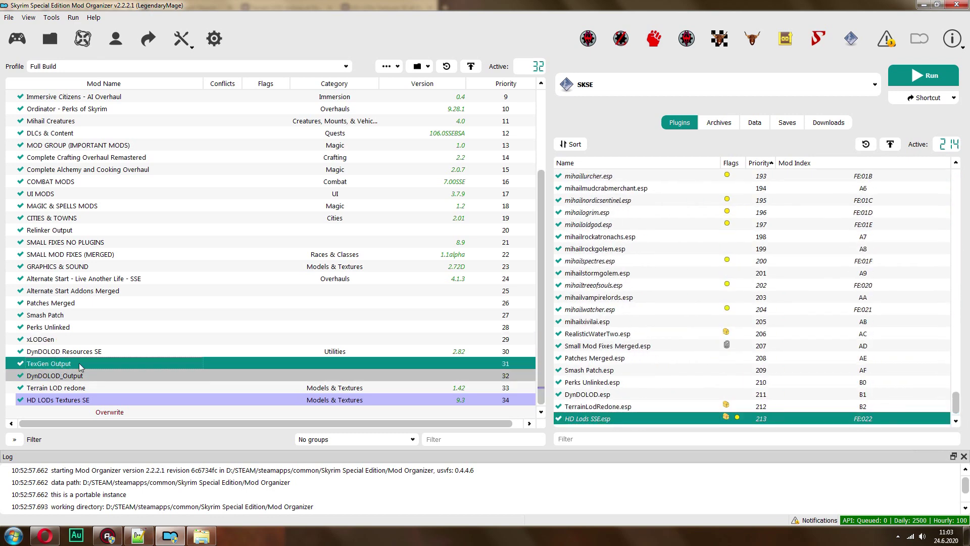
Launch DynDOLOD from Mod Organizer's toolbar to reach its Worlds and preset window
click(684, 40)
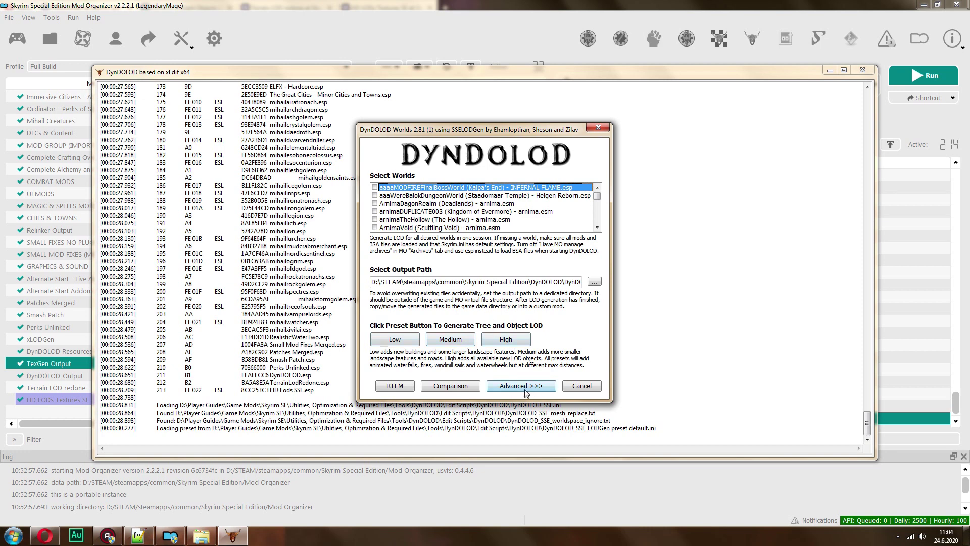
click(453, 386)
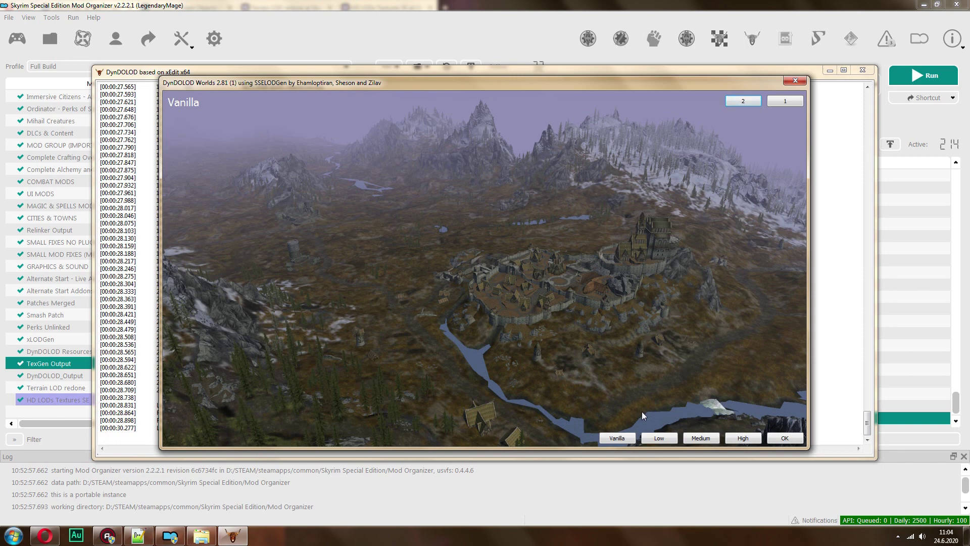
click(659, 439)
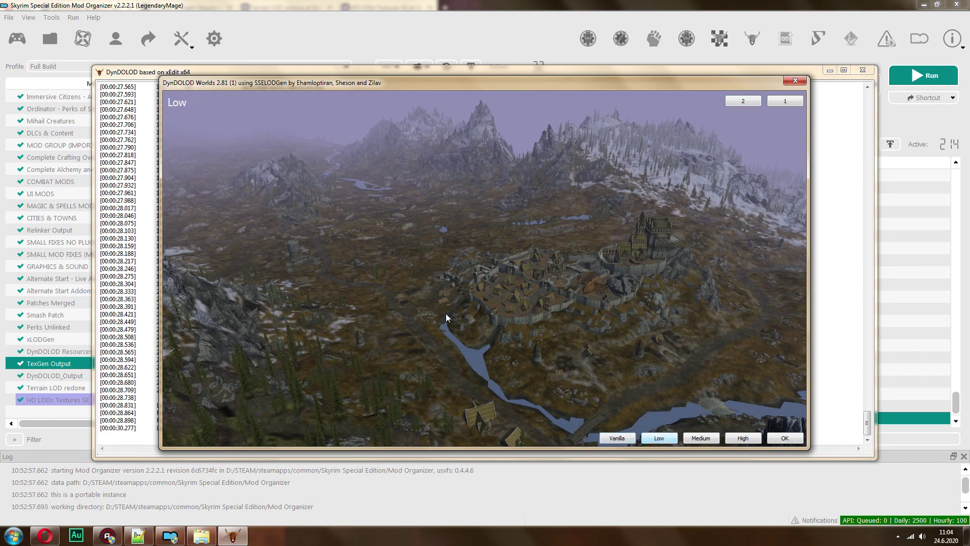
click(705, 439)
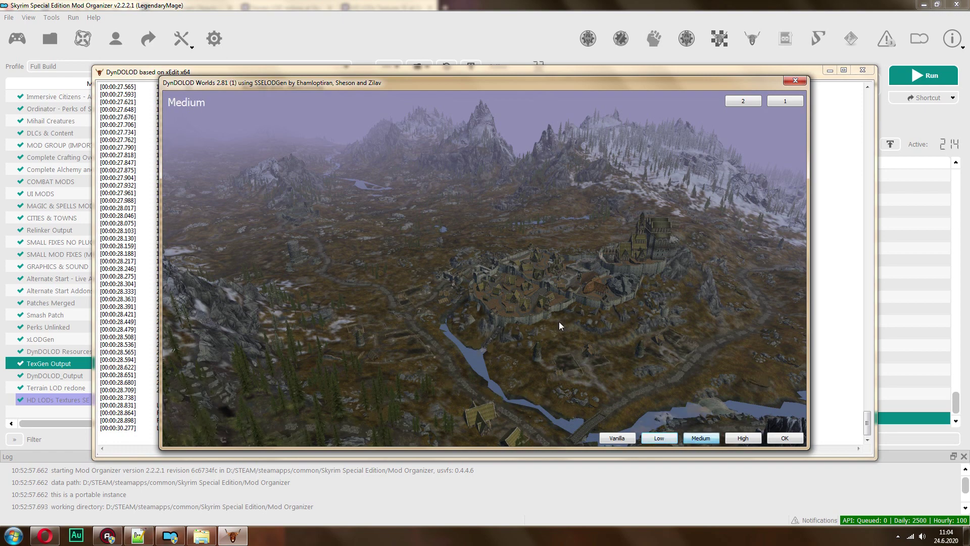
click(743, 439)
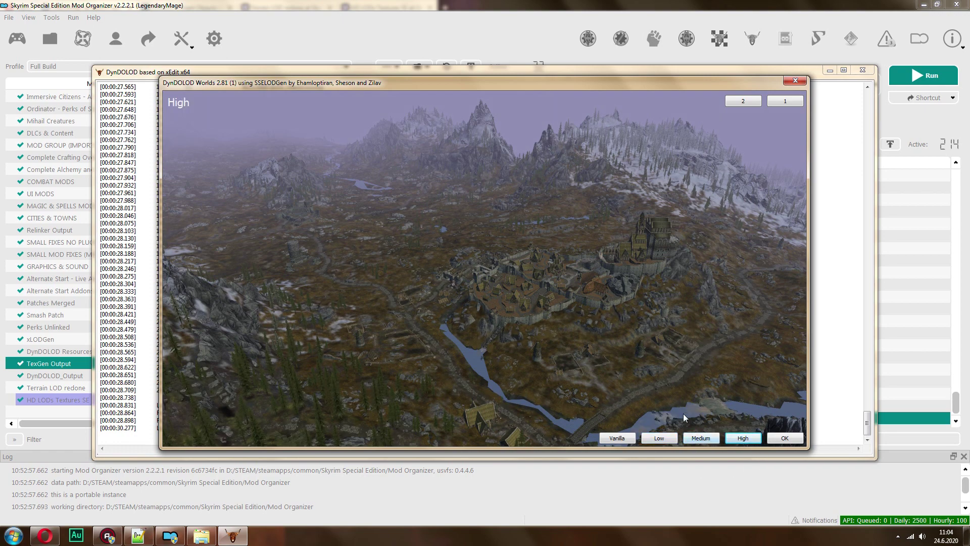
click(701, 439)
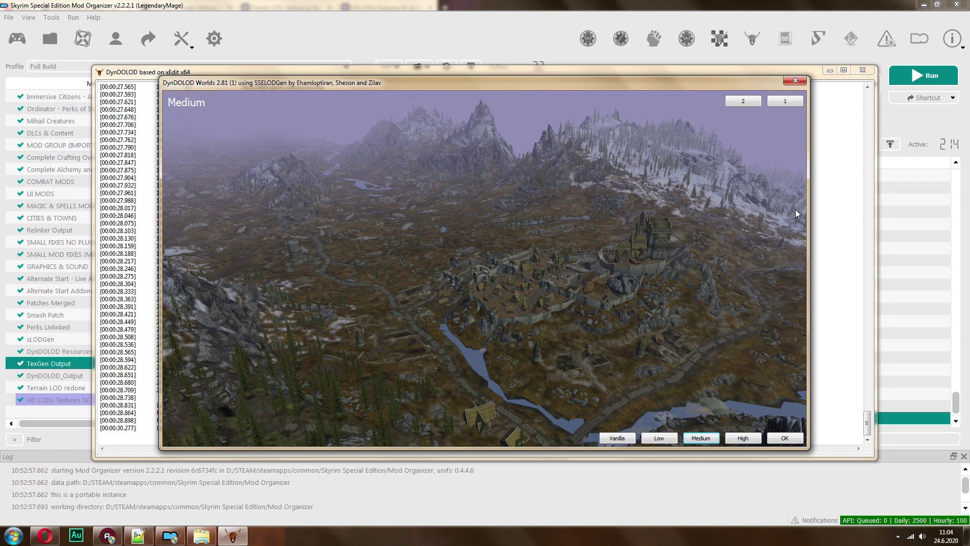
click(793, 104)
click(784, 103)
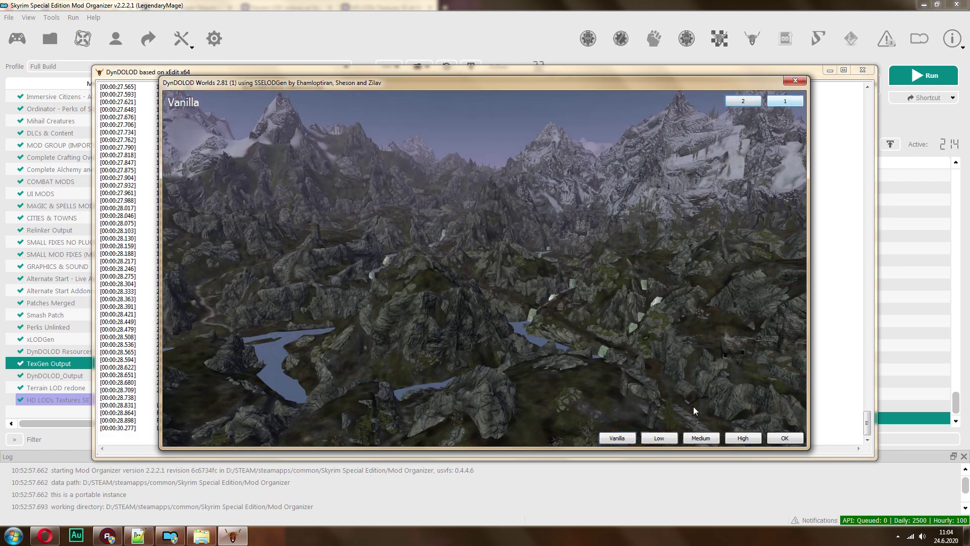
click(660, 438)
click(701, 438)
click(743, 438)
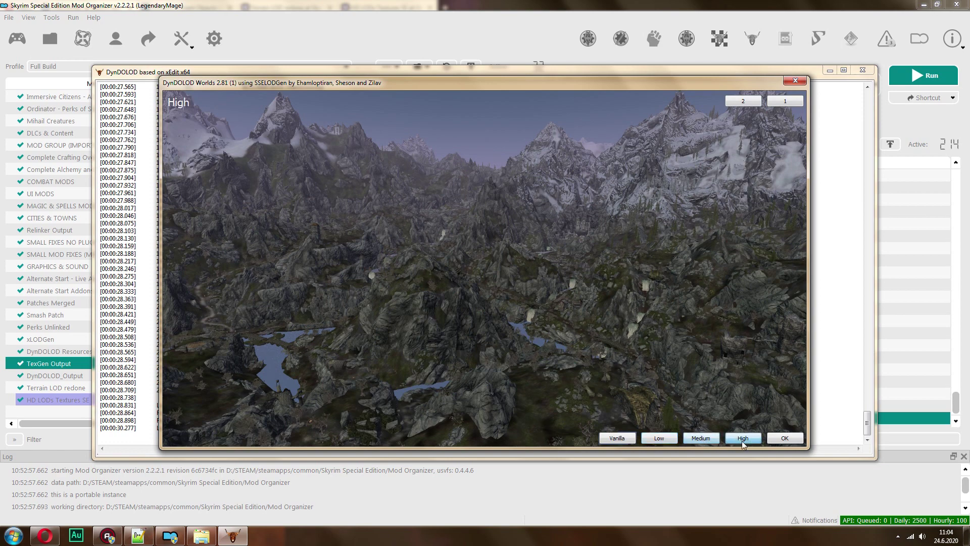
click(698, 439)
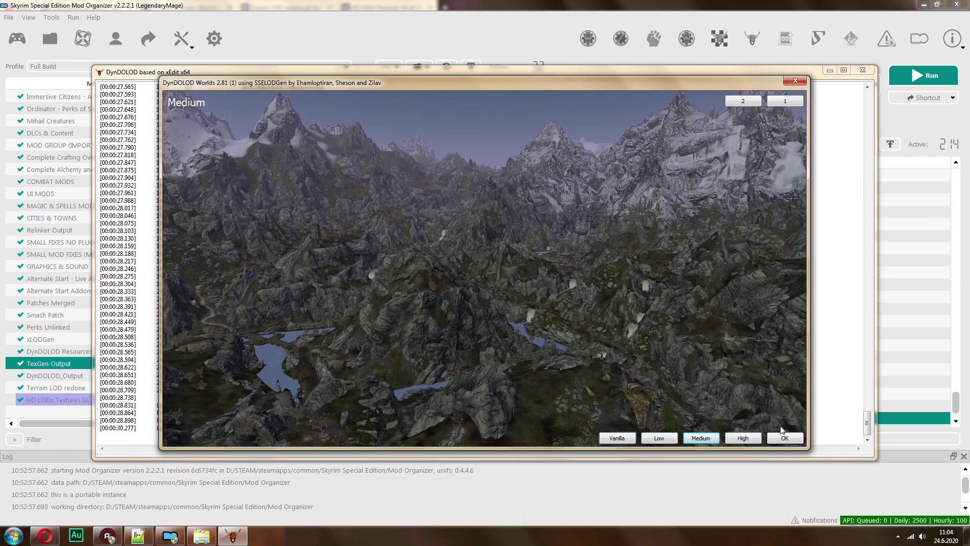
click(786, 440)
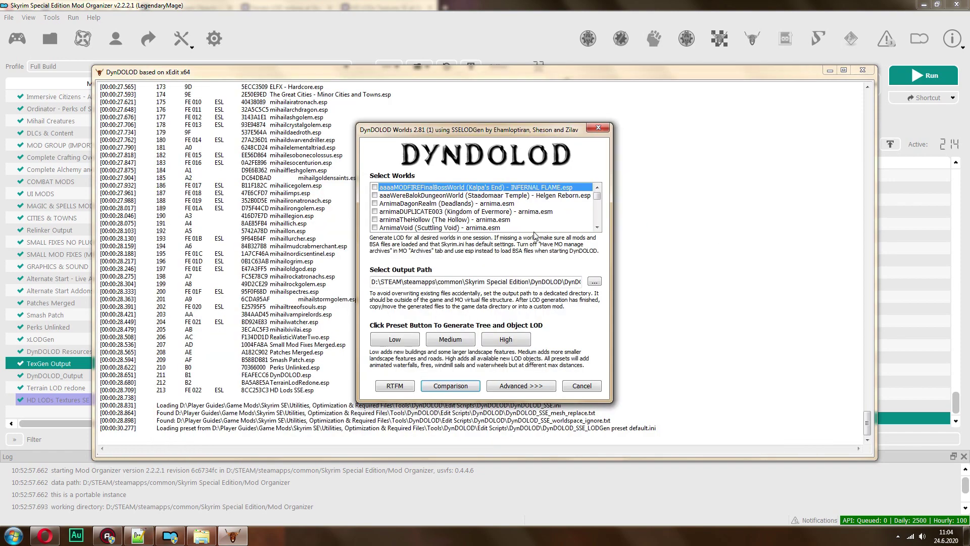
Switch DynDOLOD to Advanced and use Select all on the world list
click(518, 386)
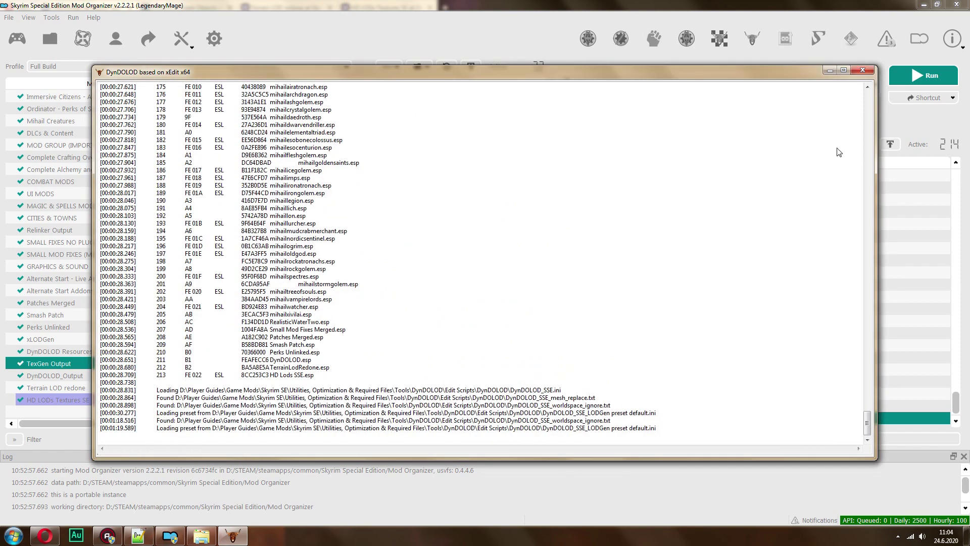
right_click(328, 163)
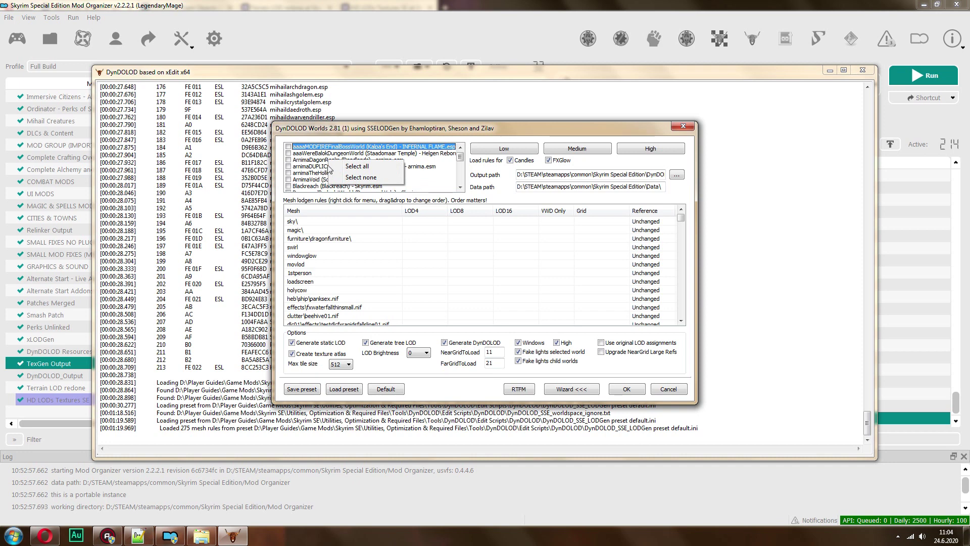
click(336, 170)
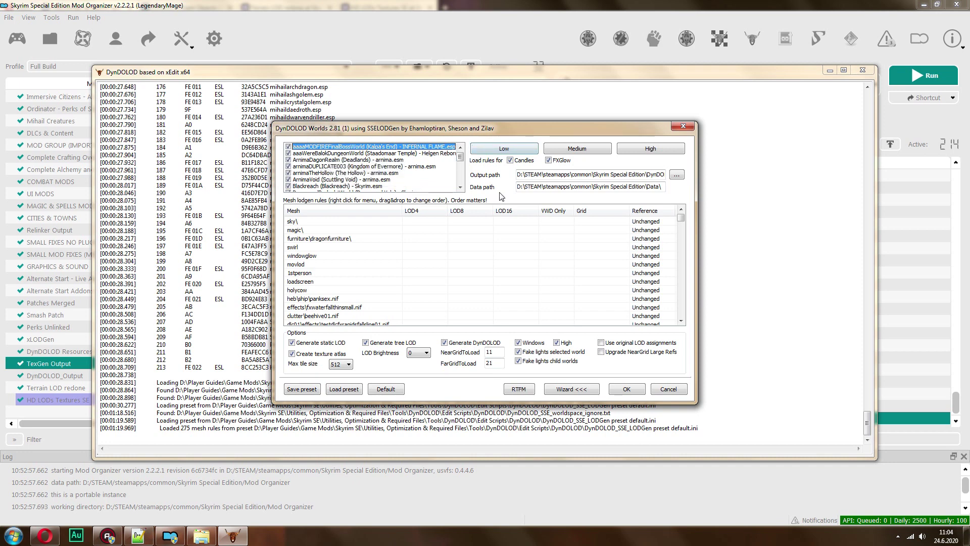
click(460, 188)
mouse_move(461, 162)
mouse_down()
mouse_move(462, 188)
mouse_move(462, 156)
mouse_up()
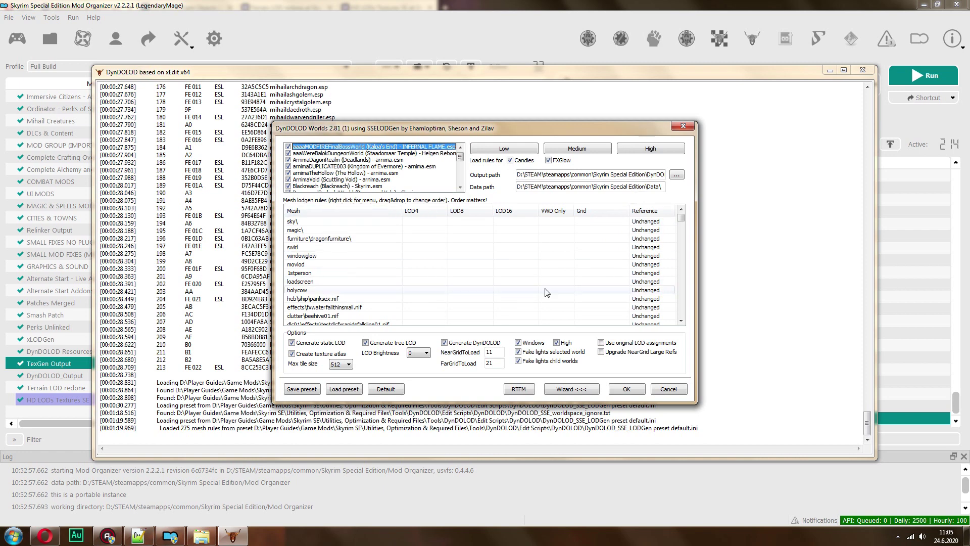
mouse_move(685, 221)
mouse_down()
mouse_move(684, 230)
mouse_move(682, 218)
mouse_up()
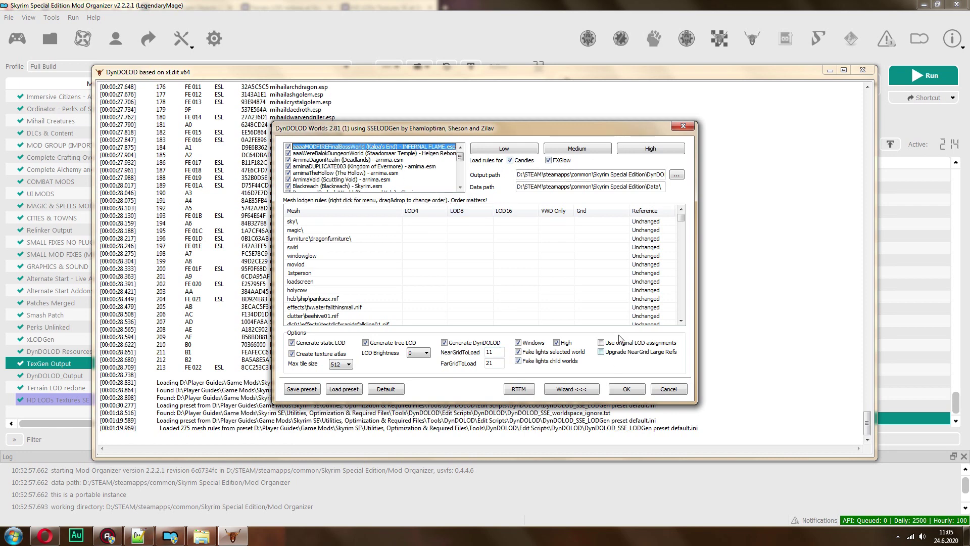
Keep LOD Brightness at 0 and Max tile size at 512
click(426, 354)
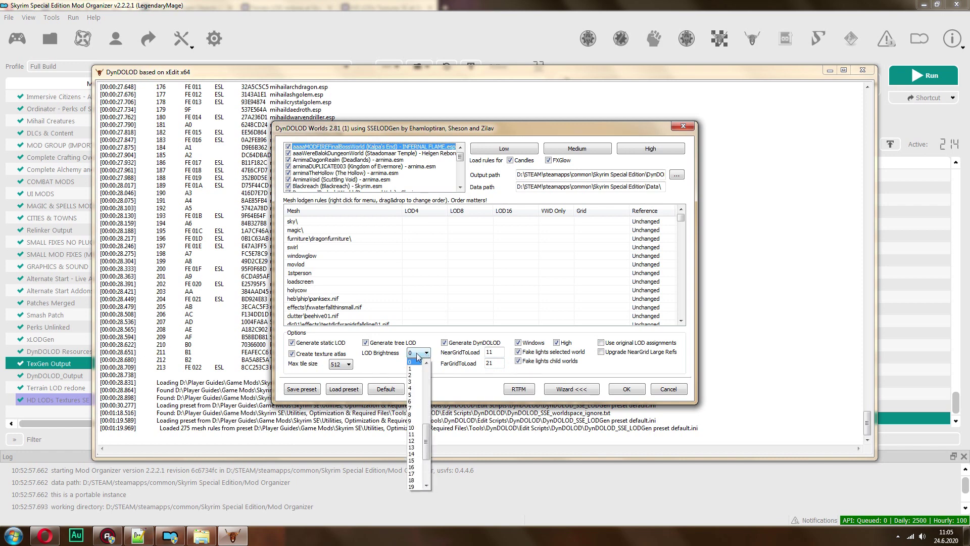
click(412, 352)
click(336, 365)
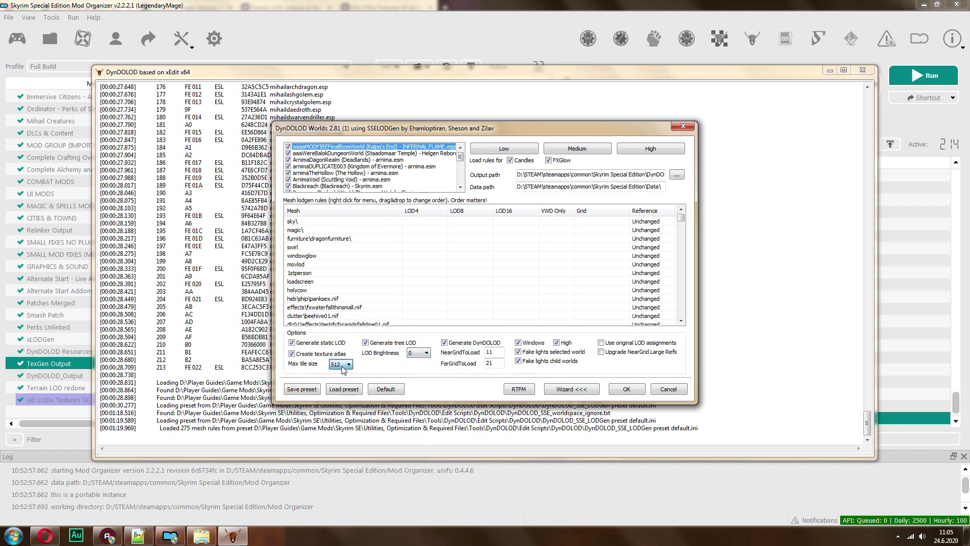
click(335, 375)
Exit DynDOLOD without generating, then bring up the options for the DynDOLOD Resources SE mod
click(672, 390)
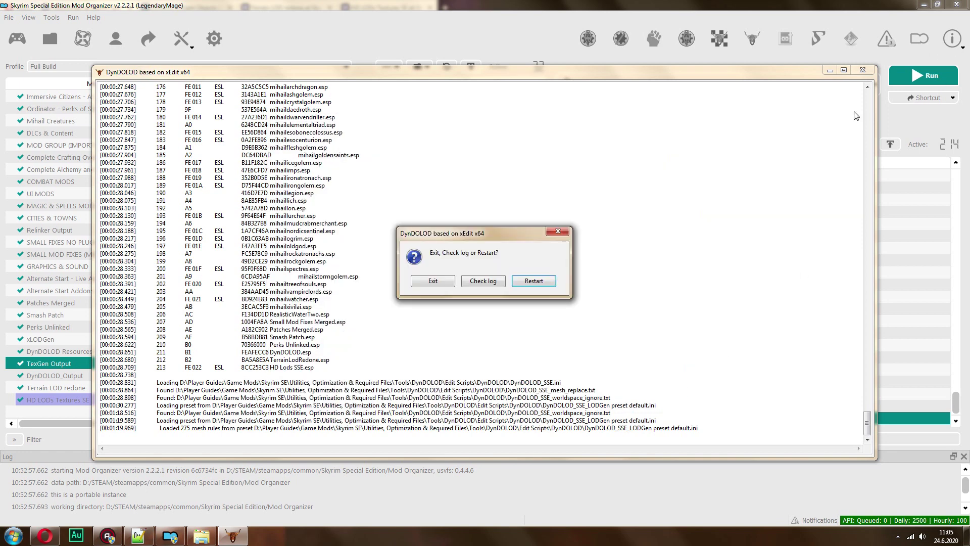
click(428, 283)
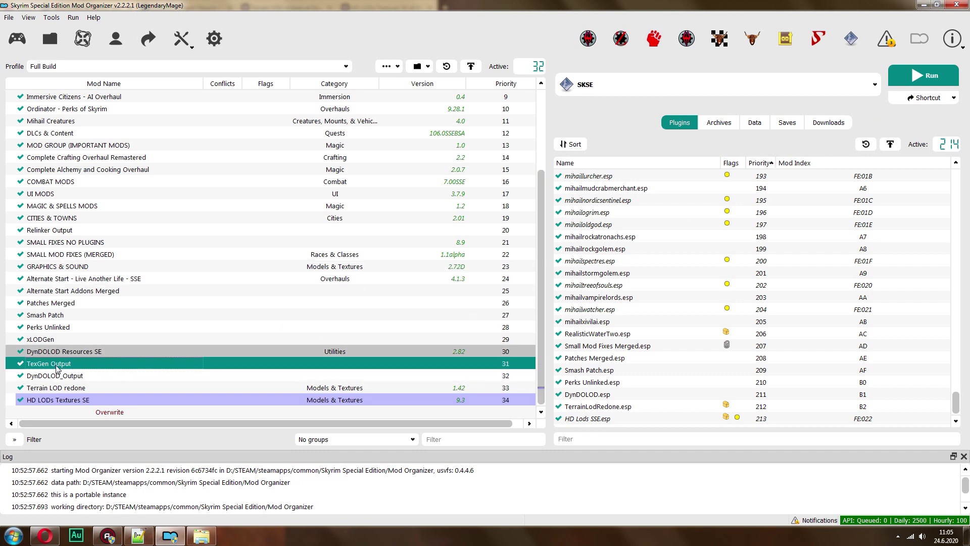
click(93, 351)
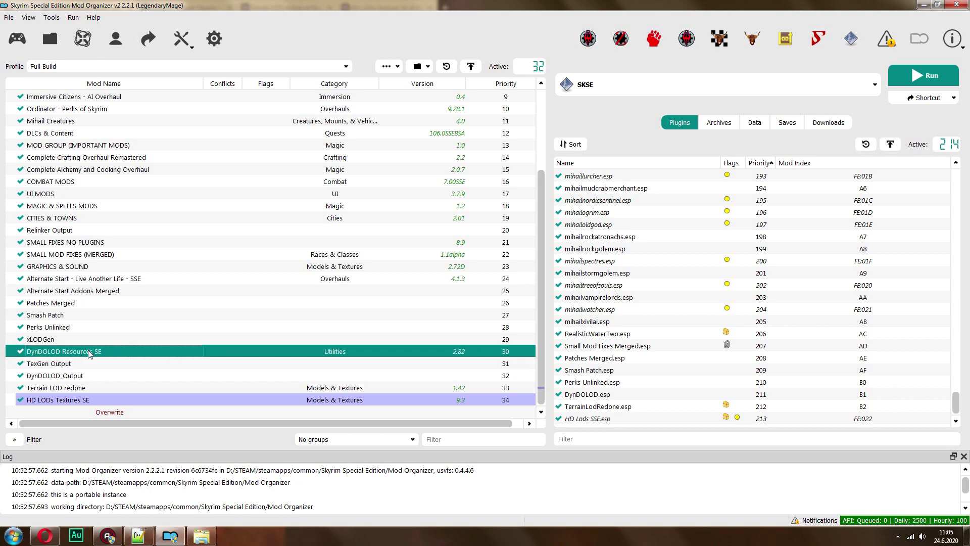
right_click(91, 351)
click(109, 329)
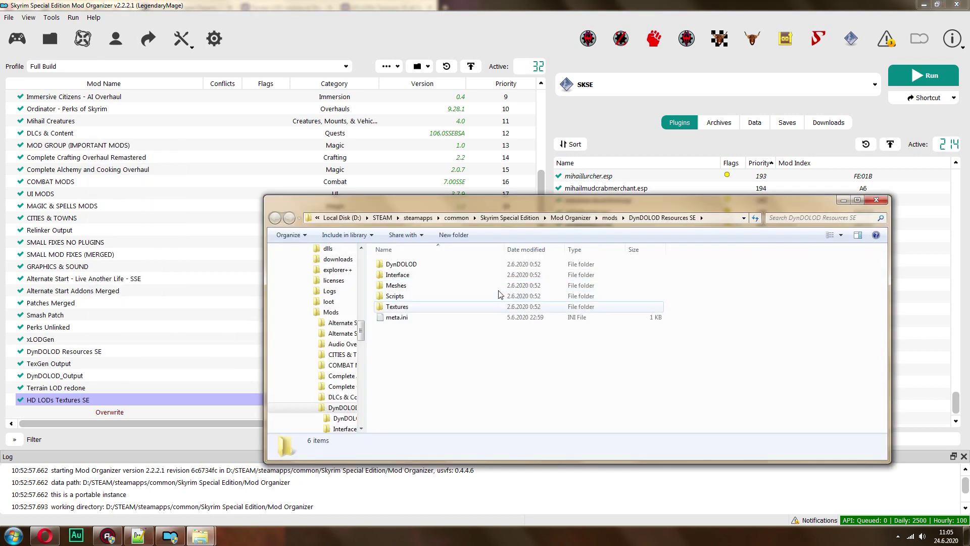
double_click(424, 296)
click(275, 218)
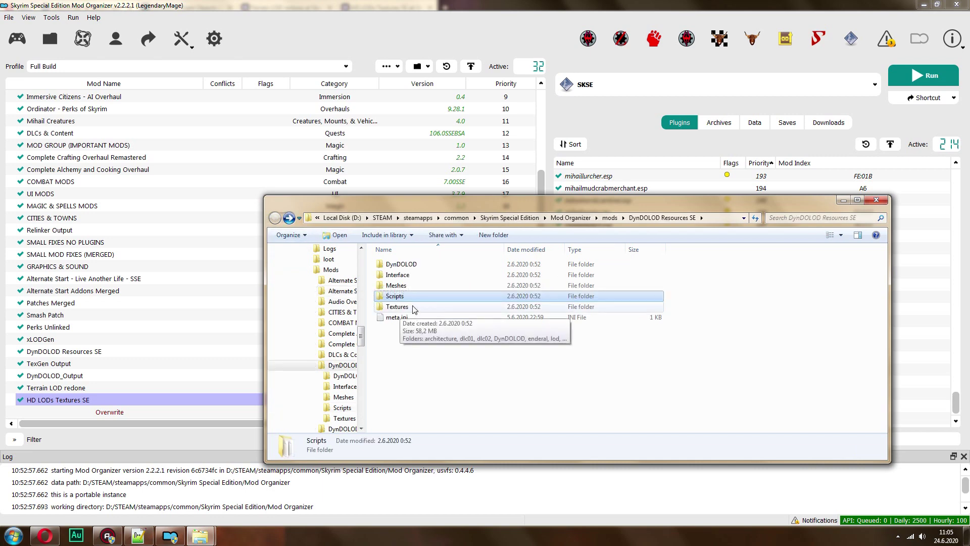
double_click(399, 306)
click(876, 200)
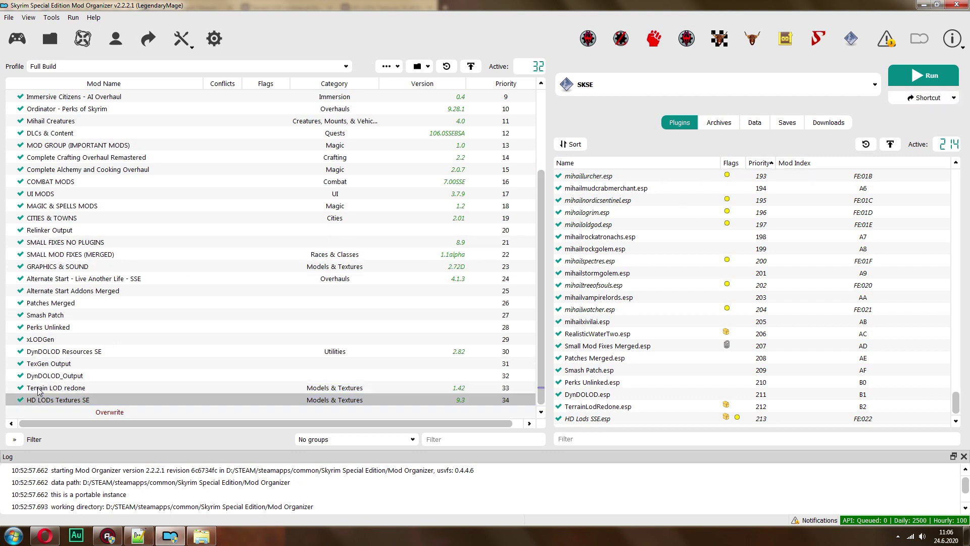
Check that Terrain LOD redone and HD LODs Textures SE, with TerrainLodRedone.esp and HD Lods SSE.esp, load last
click(77, 388)
click(62, 401)
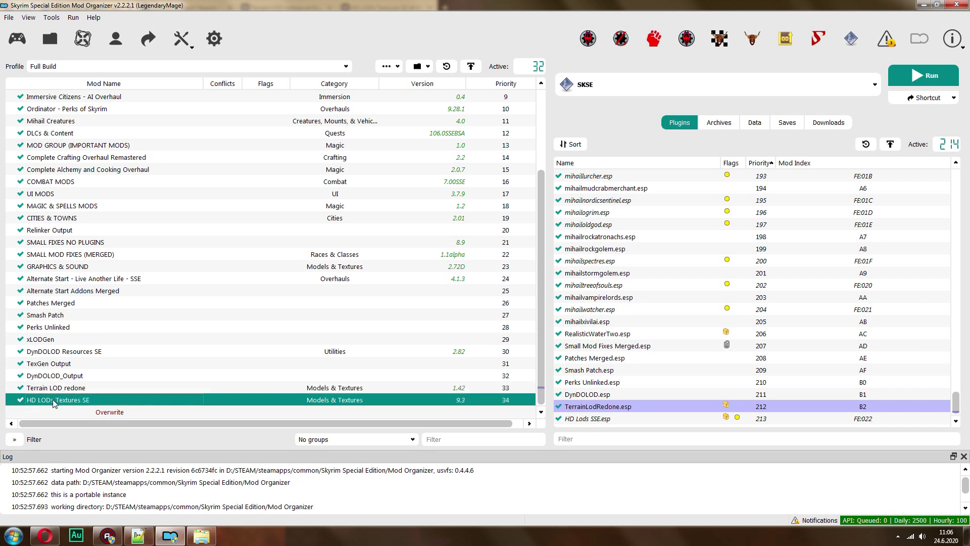
click(63, 390)
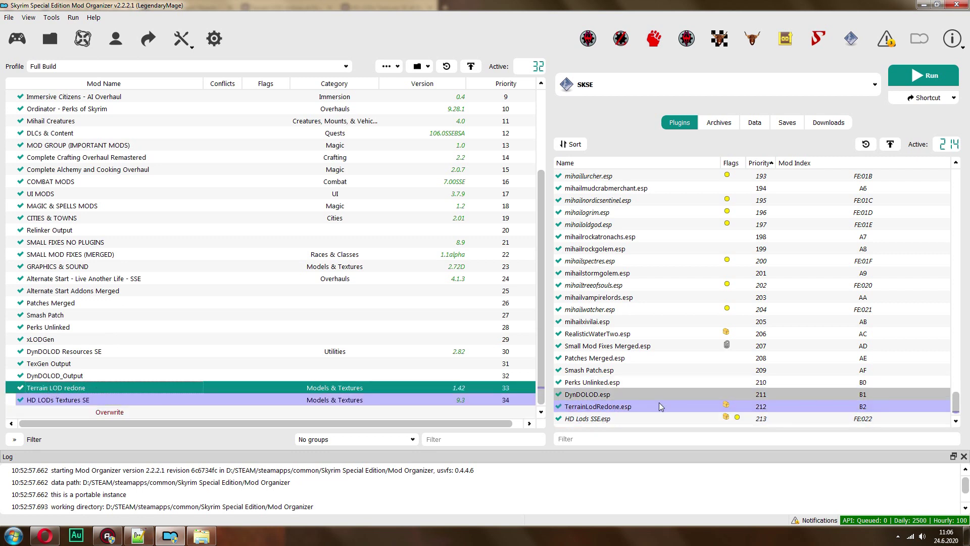
click(588, 408)
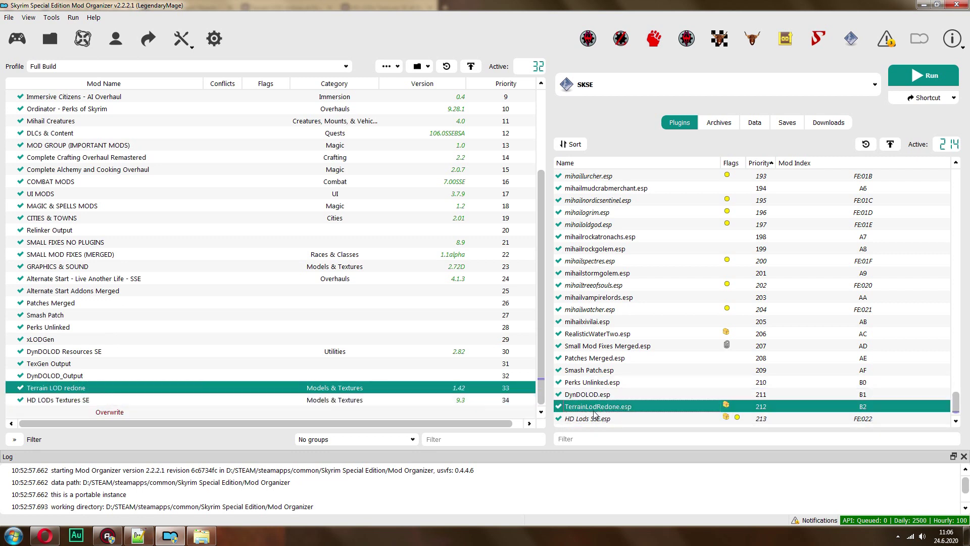
click(598, 419)
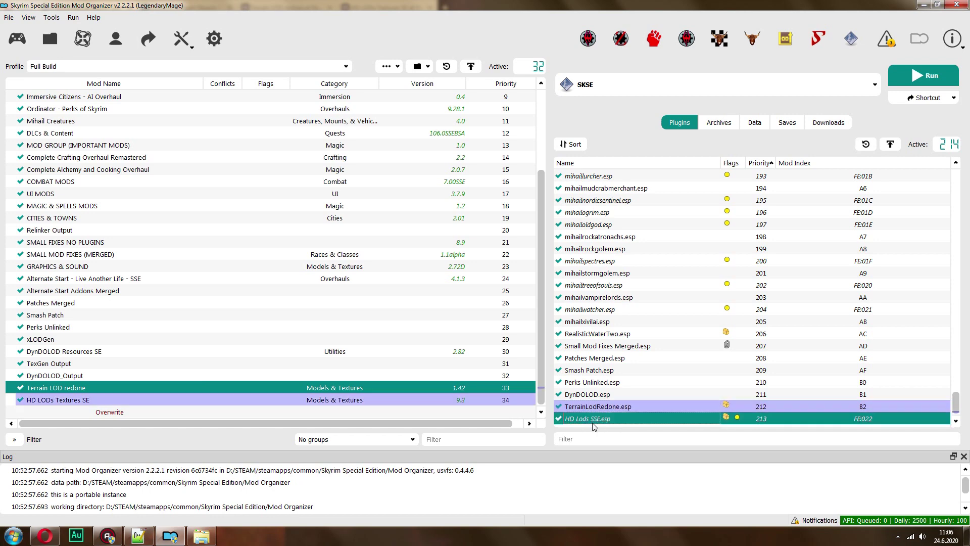
click(603, 407)
In the browser, highlight the Terrain LOD redone FAQ about running DynDOLOD or SSELODGen
click(45, 535)
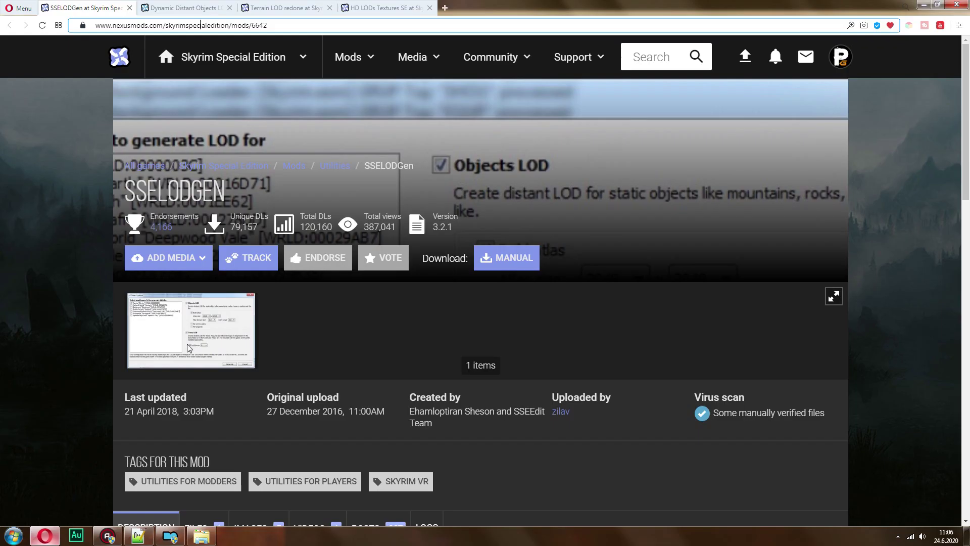
click(303, 7)
drag(969, 93, 969, 227)
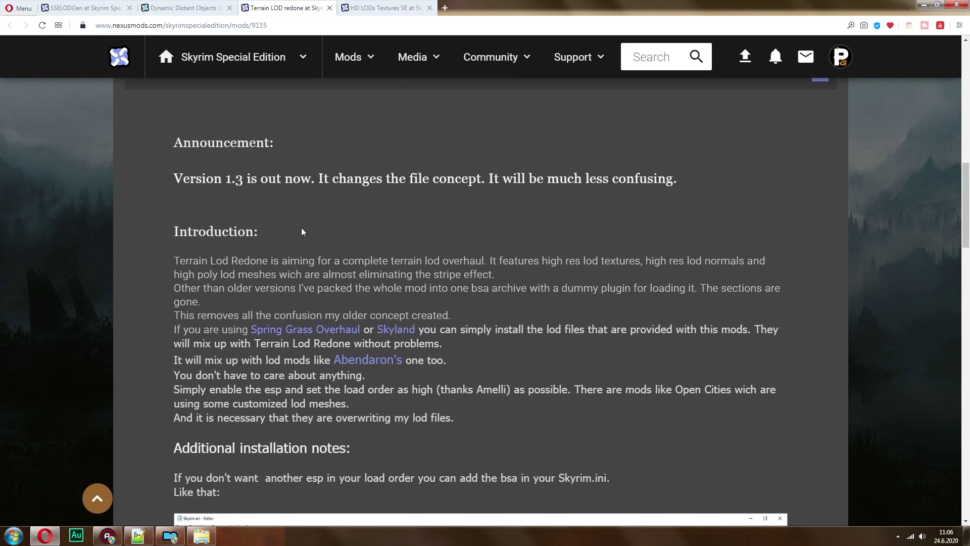
scroll(329, 202, down, 5)
drag(968, 269, 968, 331)
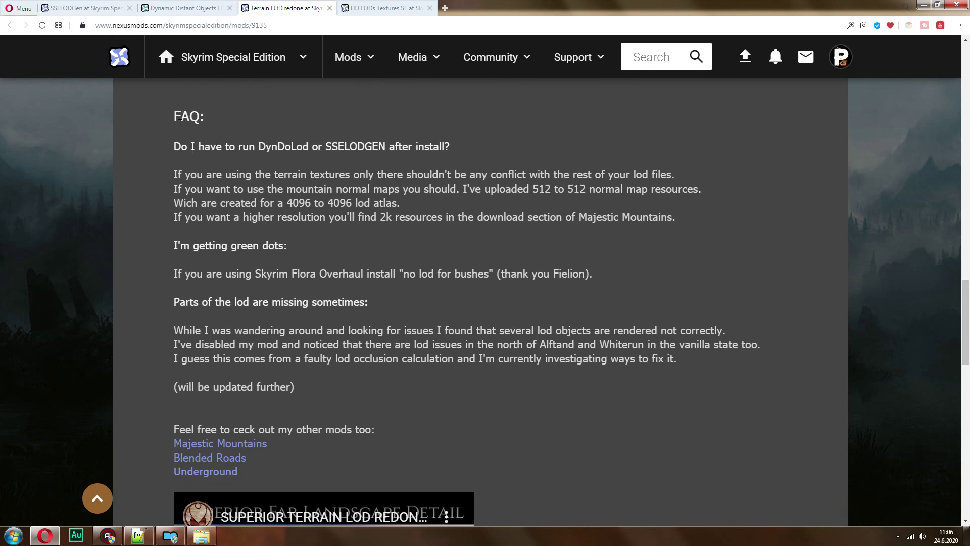
drag(175, 117, 469, 400)
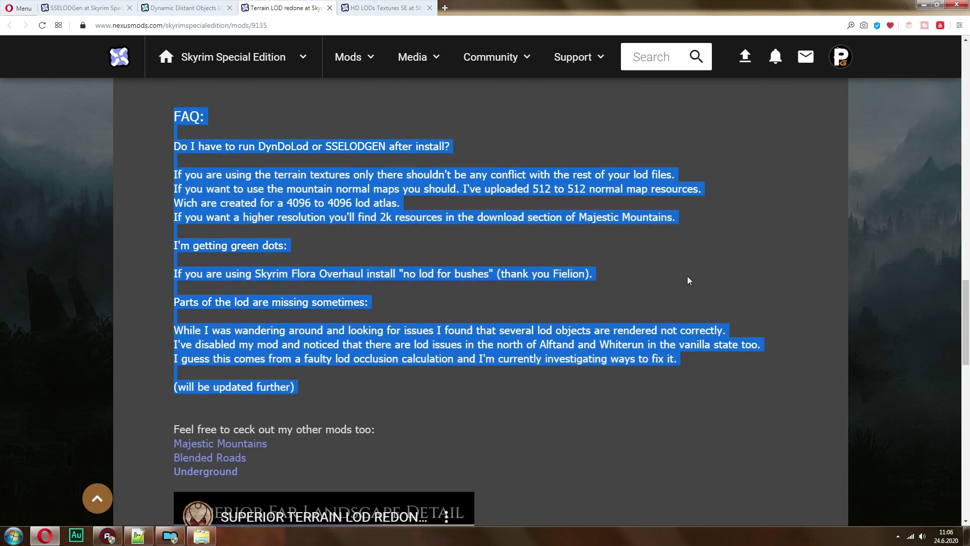
Read the HD LODs Textures SE page and close the Noble Skyrim Mod HD-2K tab
click(386, 7)
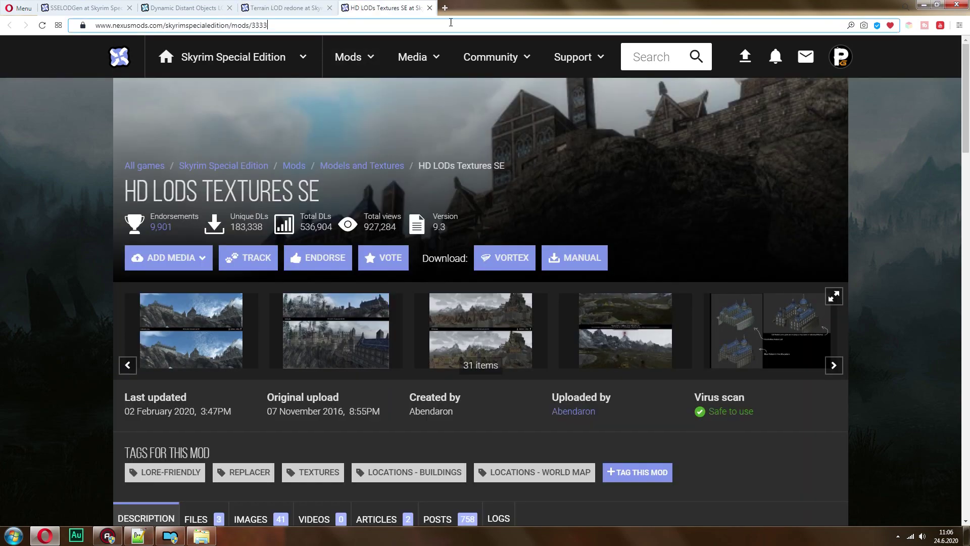
drag(966, 61, 966, 196)
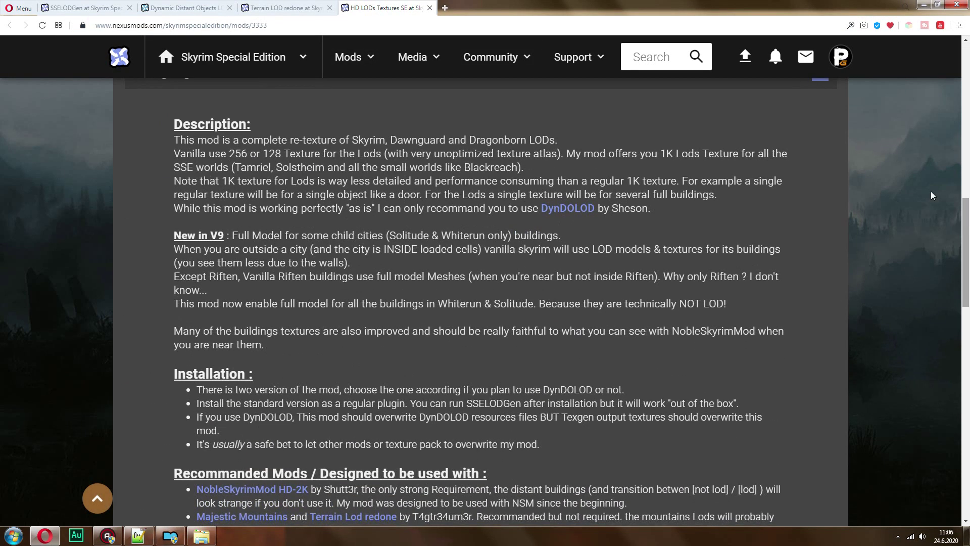
scroll(409, 209, down, 6)
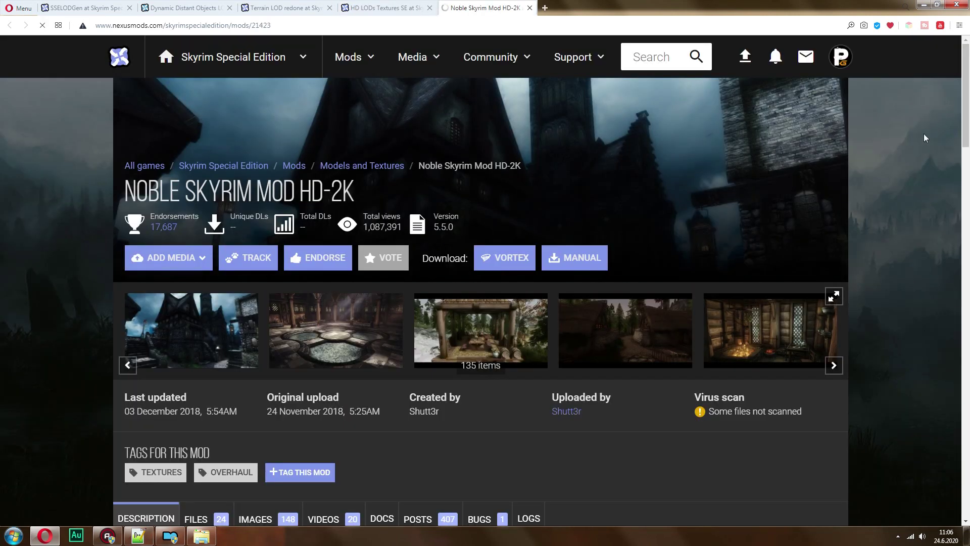
scroll(922, 136, down, 8)
scroll(646, 244, up, 4)
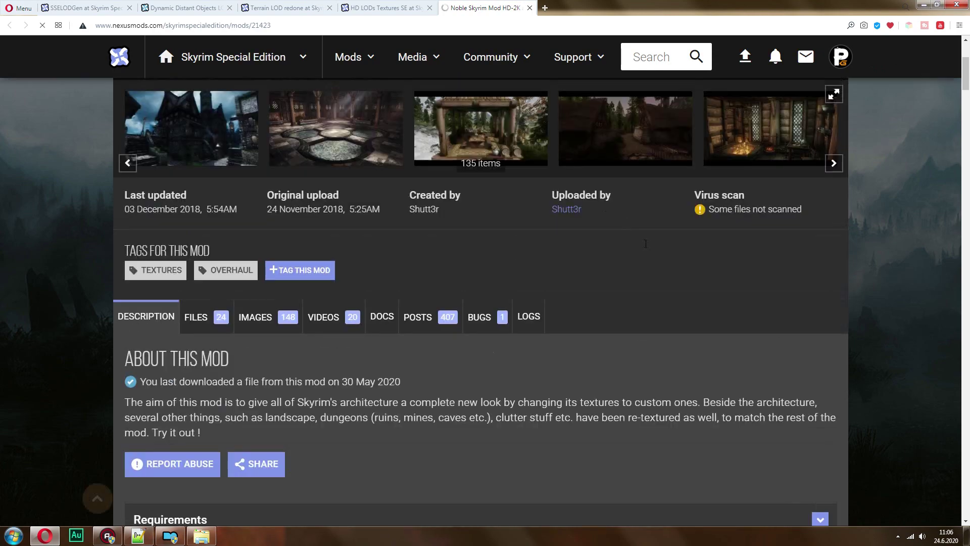
scroll(645, 244, up, 3)
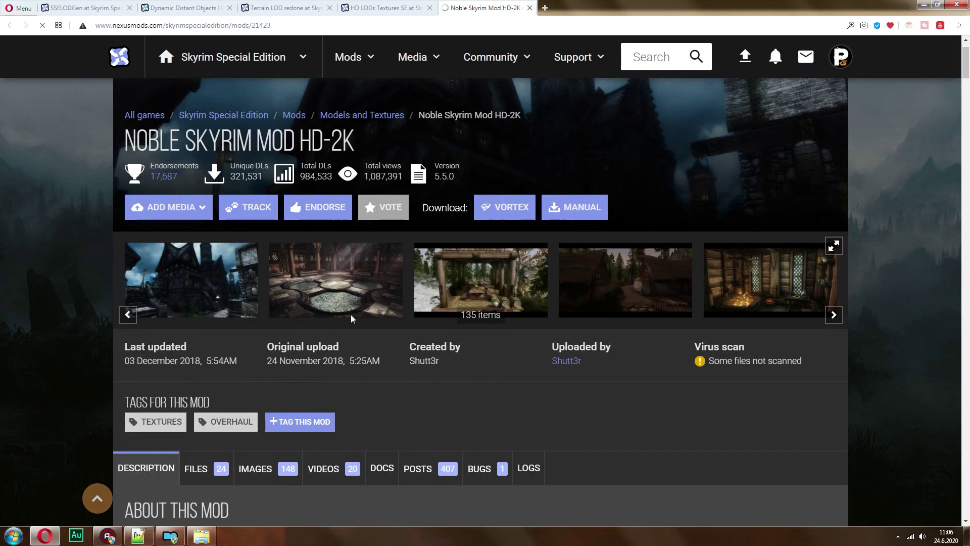
click(530, 8)
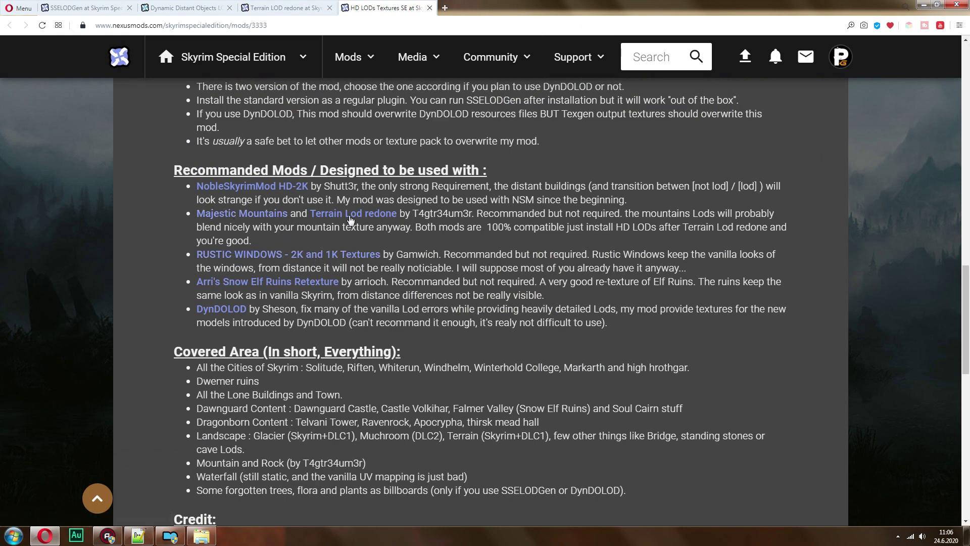
click(277, 6)
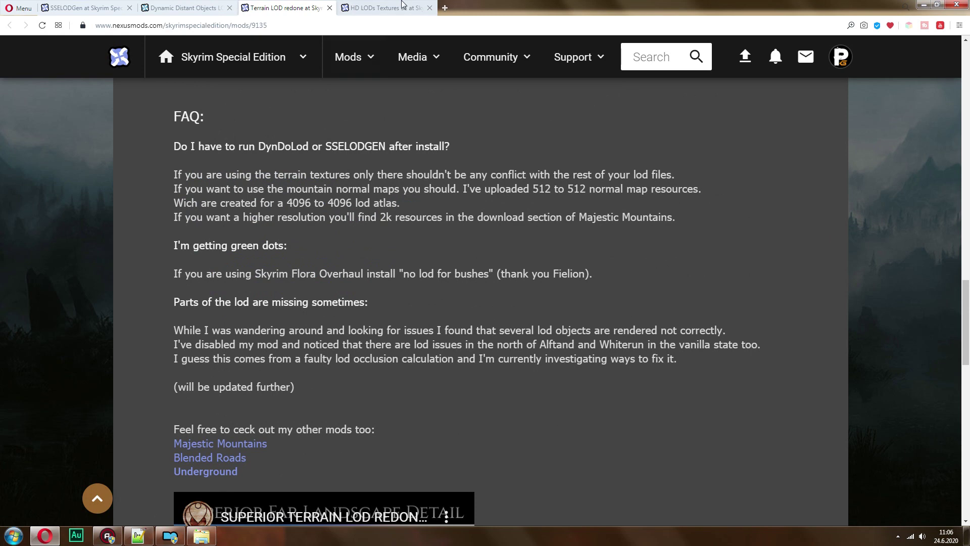
click(402, 5)
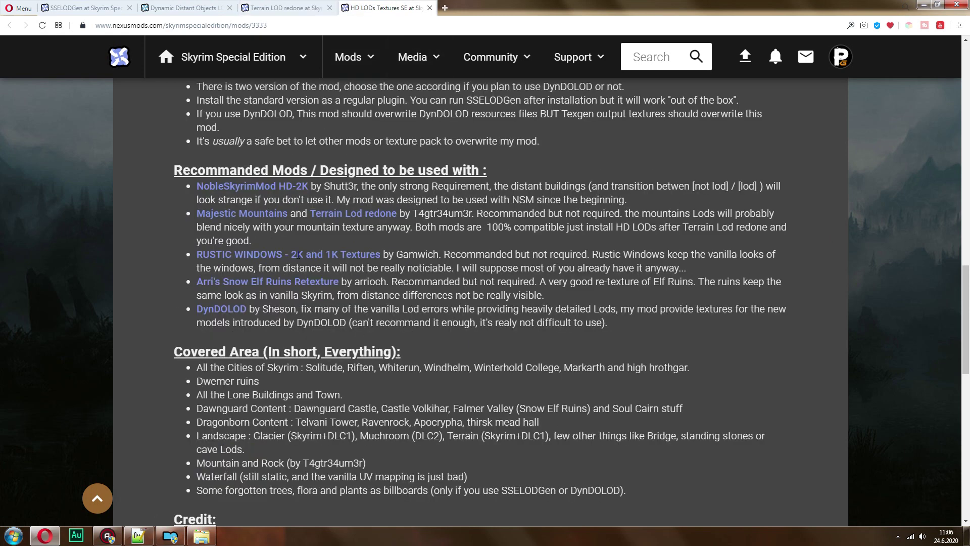
Look over the linked Arri's Snow Elf Ruins Retexture page in a new tab, then close it
right_click(282, 281)
click(332, 289)
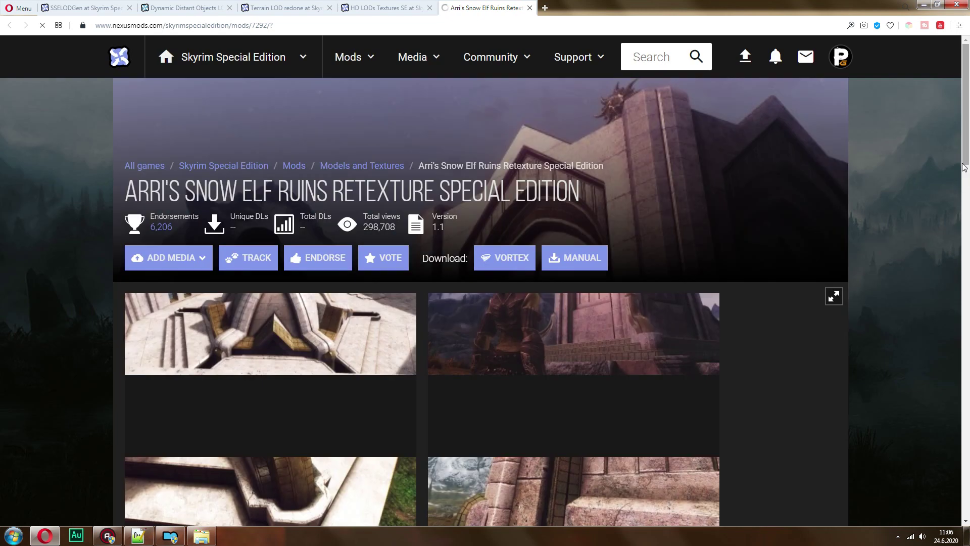
scroll(629, 289, down, 1)
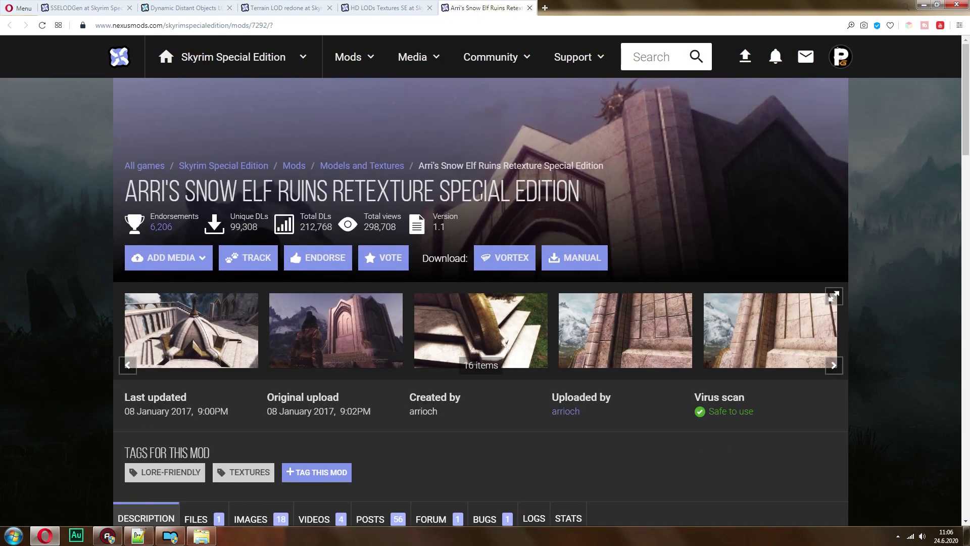
key(ctrl+w)
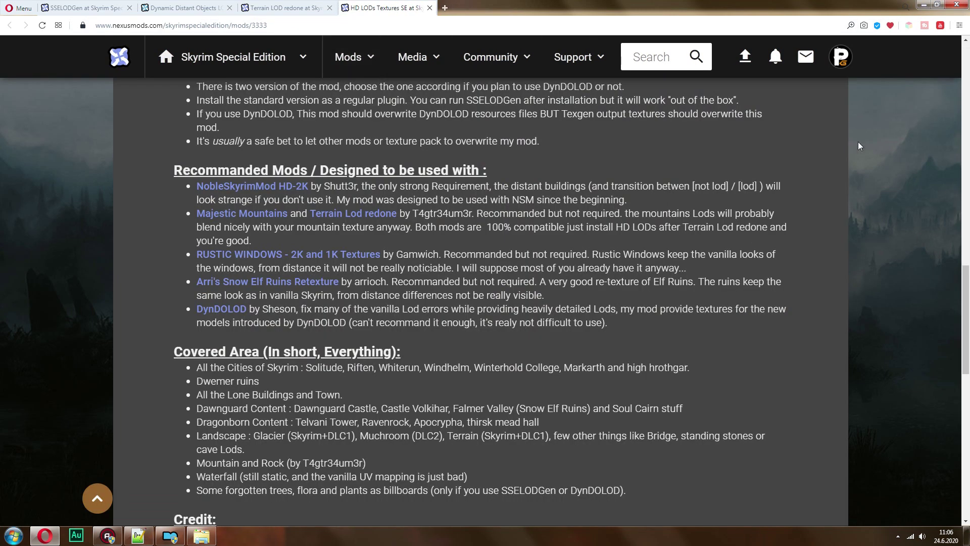
drag(968, 323, 969, 193)
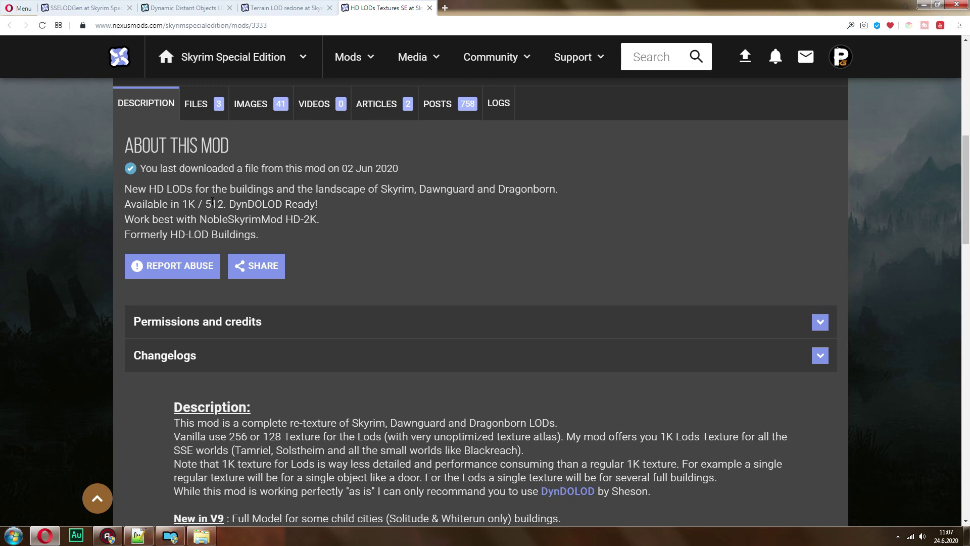
scroll(283, 201, up, 1)
Review HD LODs Textures SE's files, including the 1K V9.3 DynDOLOD and Standard versions
click(203, 157)
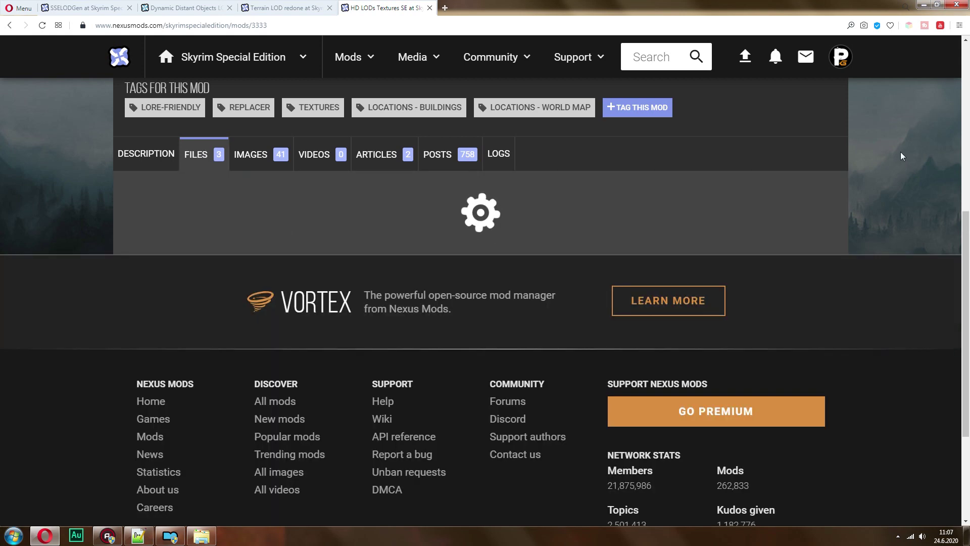
scroll(935, 151, down, 2)
scroll(966, 152, down, 3)
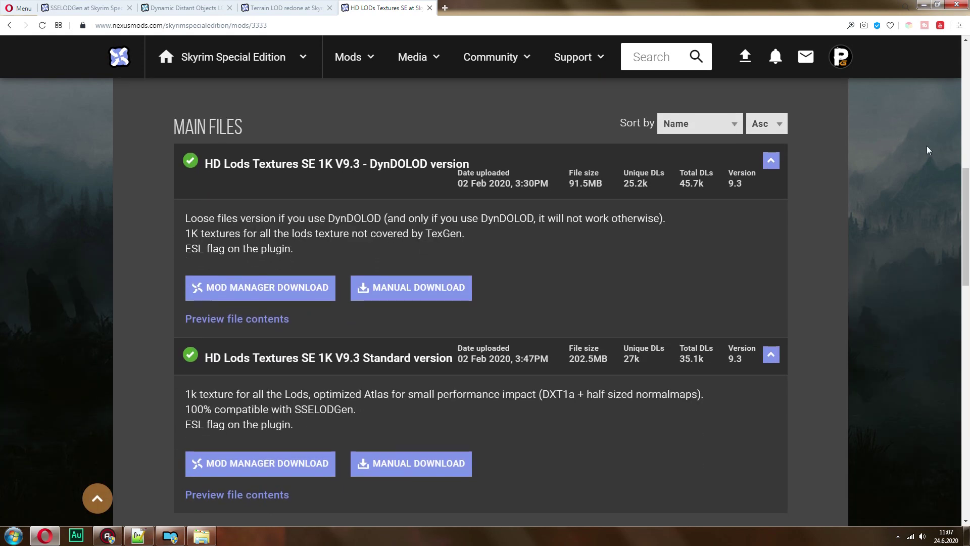
scroll(470, 136, up, 2)
scroll(470, 136, down, 5)
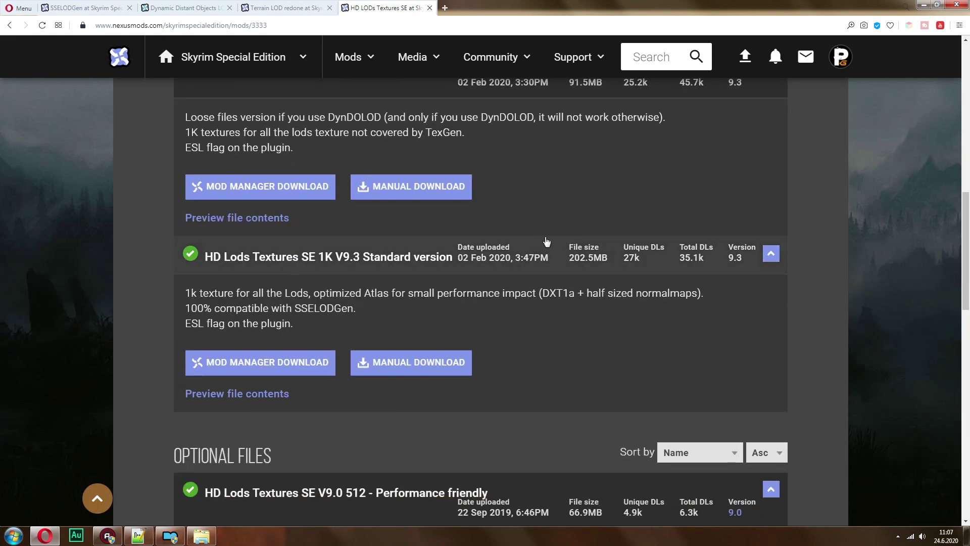
scroll(967, 299, down, 4)
scroll(607, 249, up, 15)
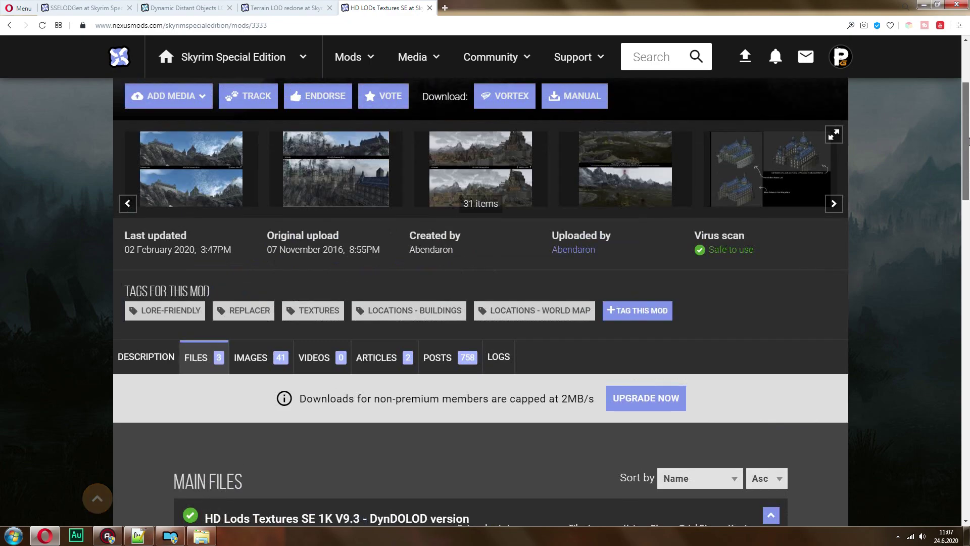
click(169, 536)
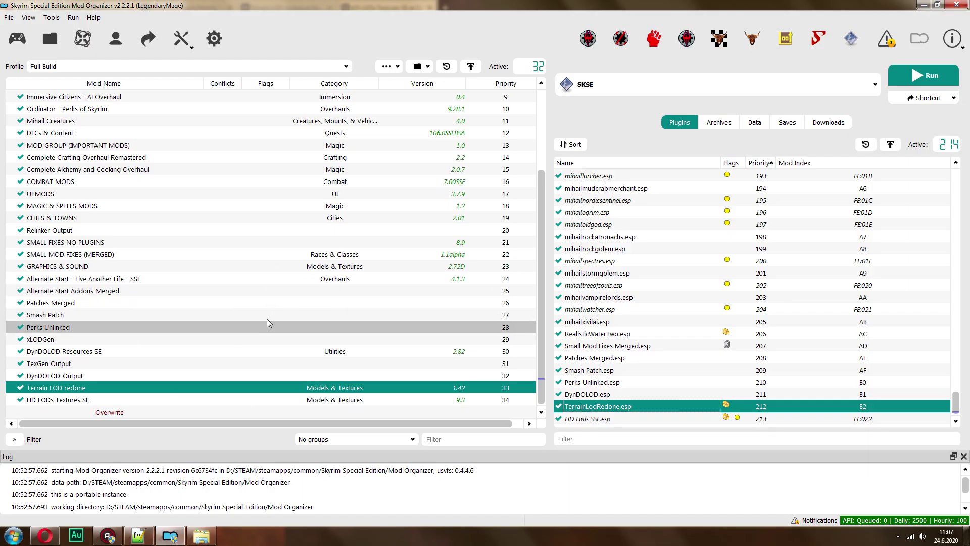
click(127, 368)
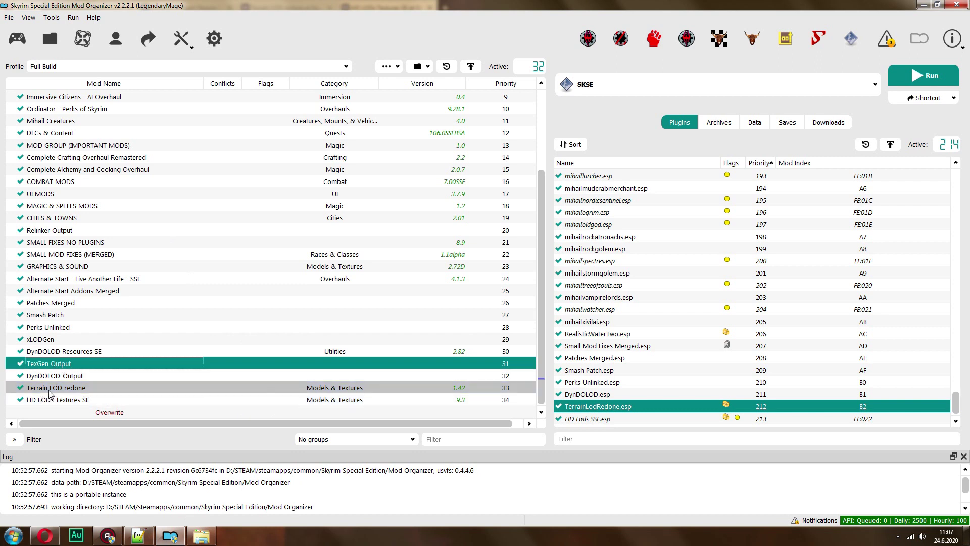
drag(42, 364, 68, 362)
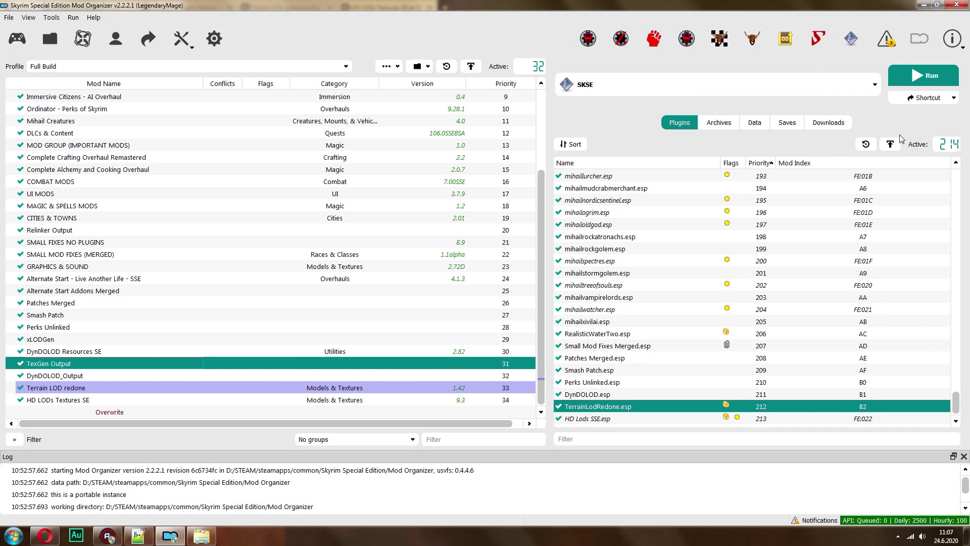